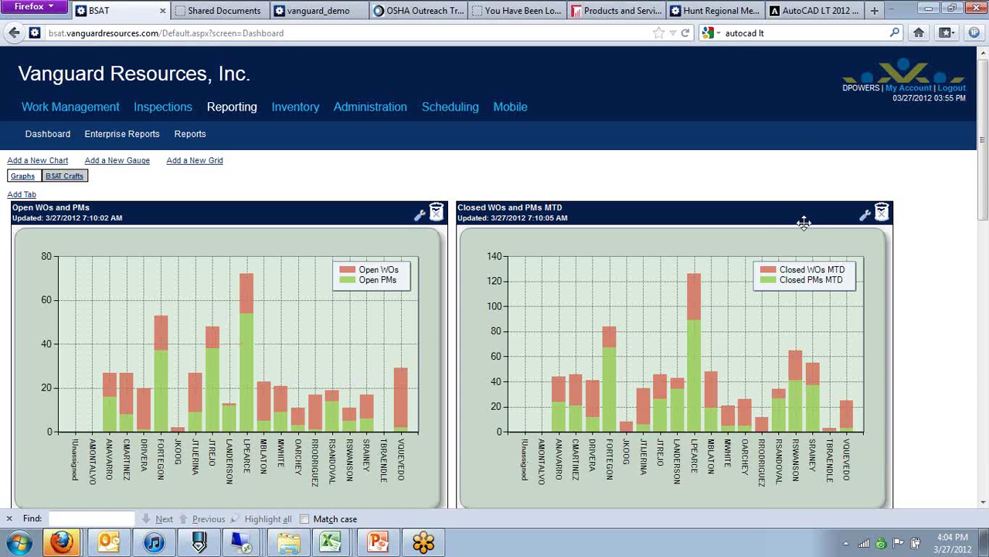
Switch to the Hunt Regional Healthcare dashboard and add a new tab with the name and description Graphs.
click(727, 11)
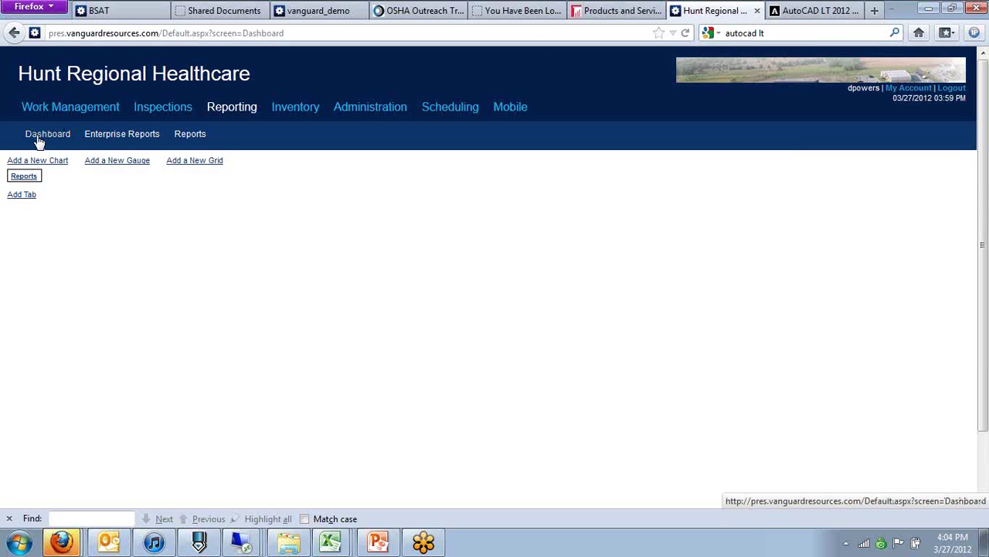
click(28, 200)
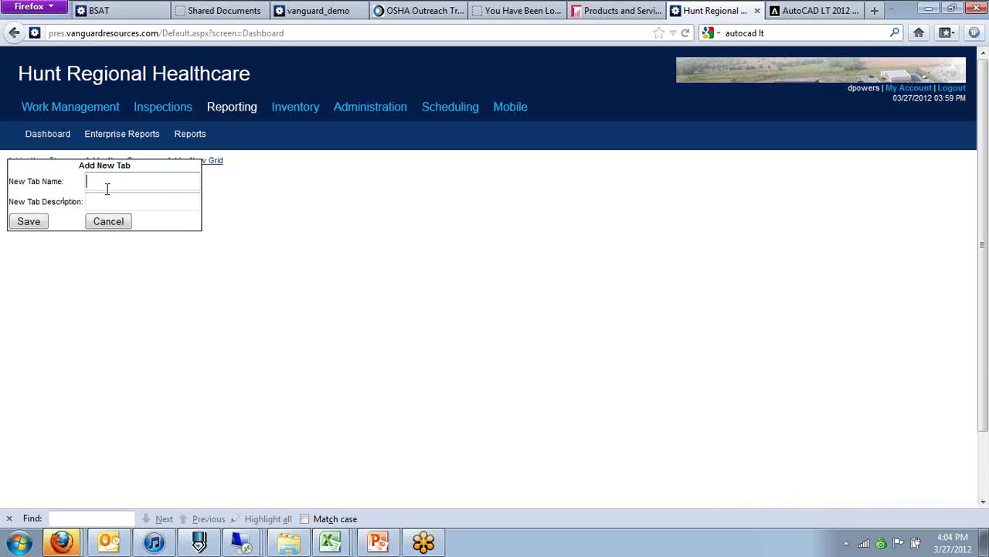
key(BackSpace)
key(BackSpace)
text(Grap)
key(Tab)
text(Graphs)
click(31, 222)
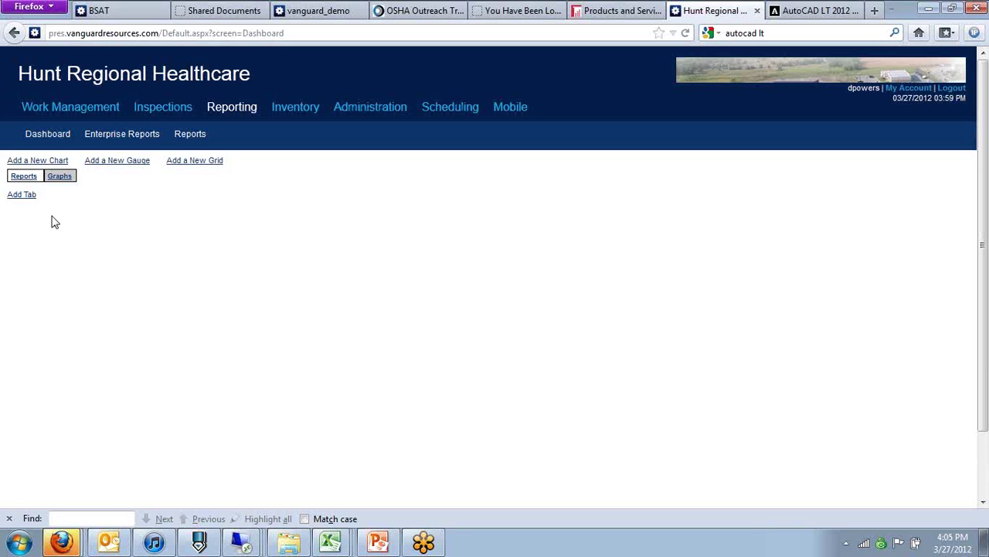
Start a new chart from the Reports tab and name it Open WOs and PMs.
click(21, 180)
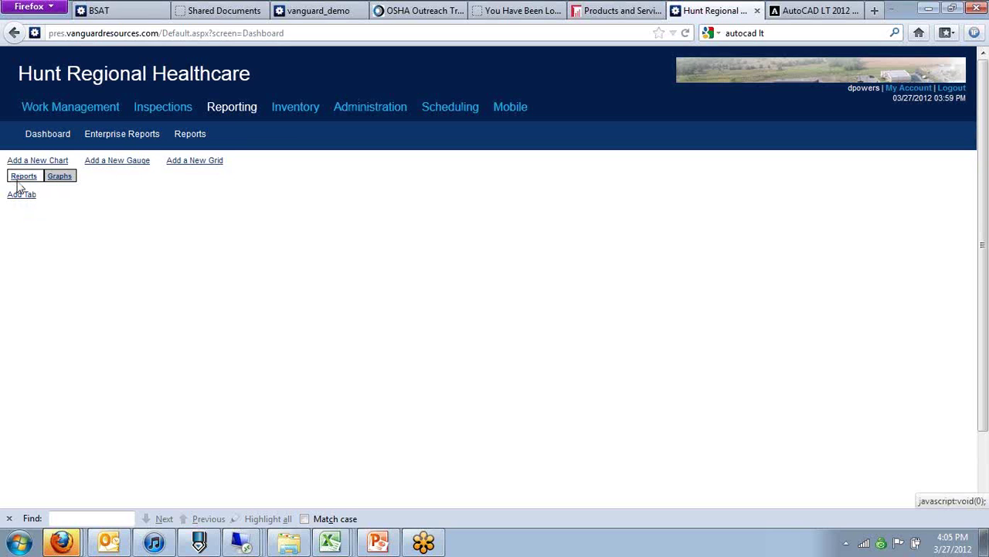
click(57, 164)
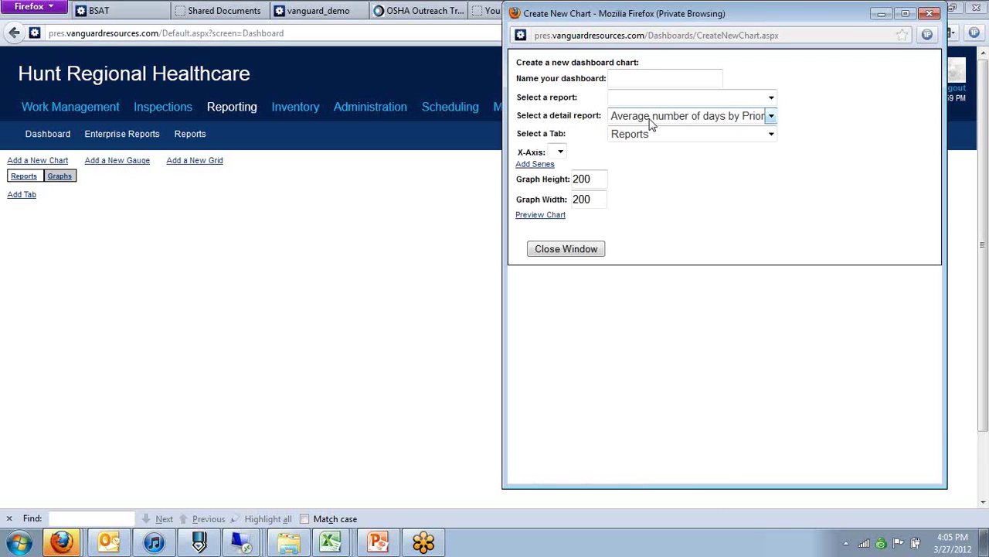
click(652, 80)
text(Open WOs and PMs)
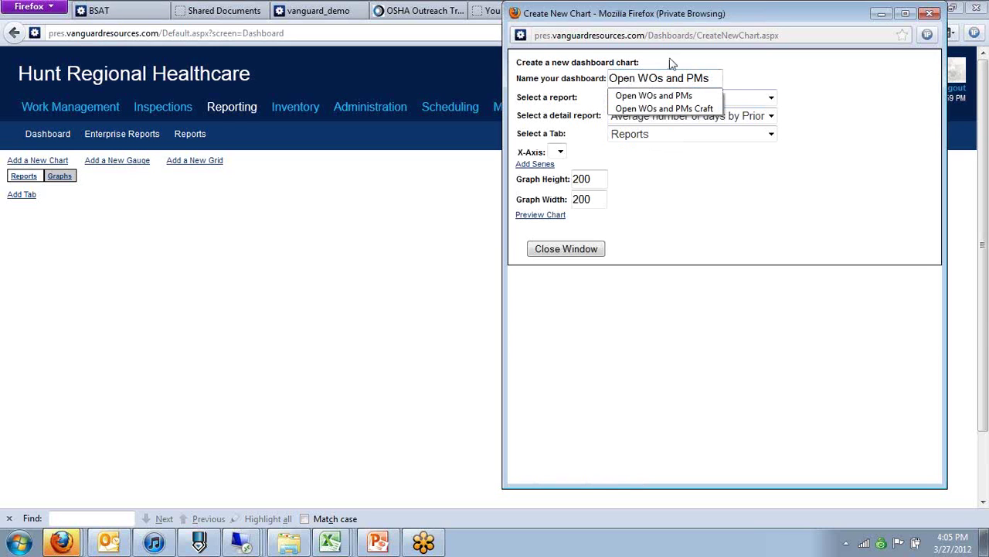
click(834, 198)
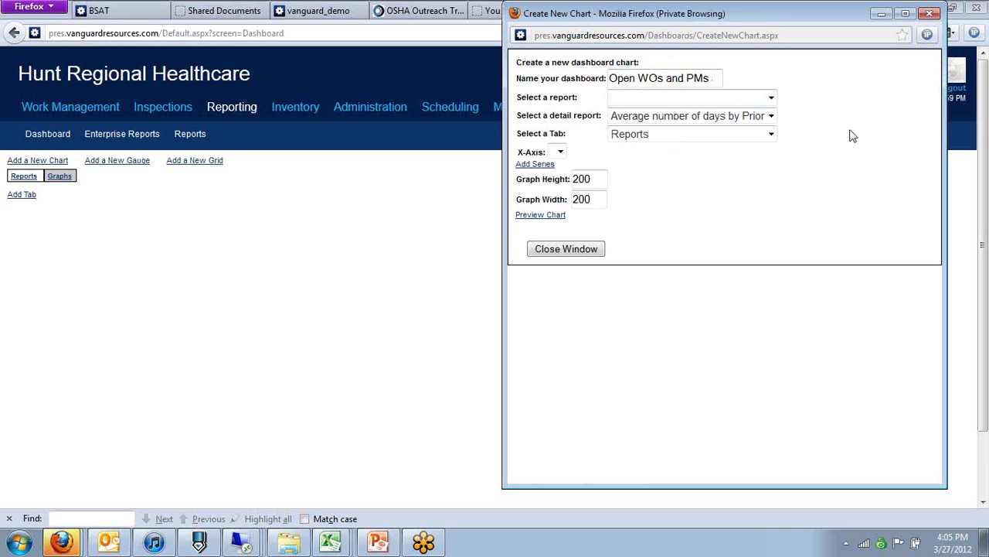
Reposition the Create New Chart window and choose Work Status as the chart's report.
click(770, 99)
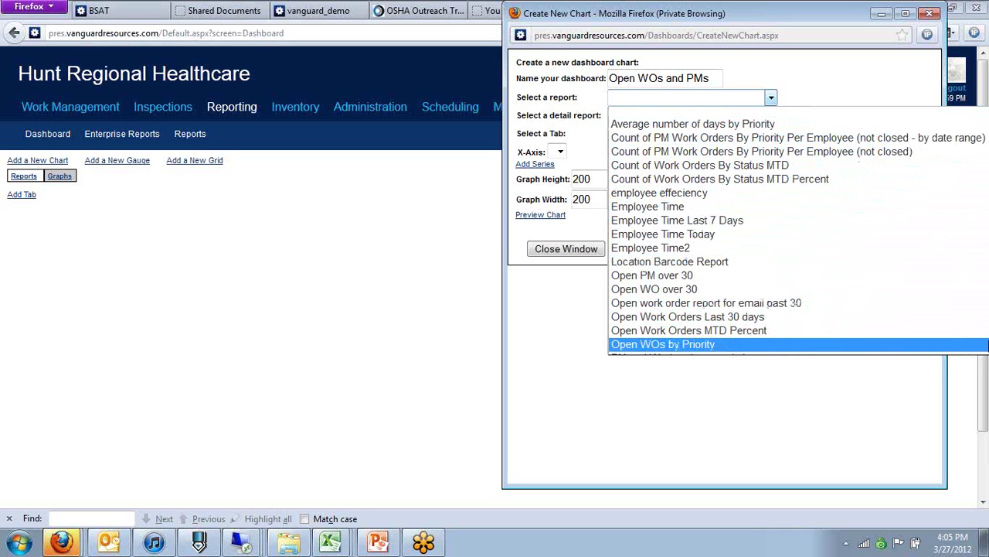
click(647, 12)
drag(701, 22, 414, 31)
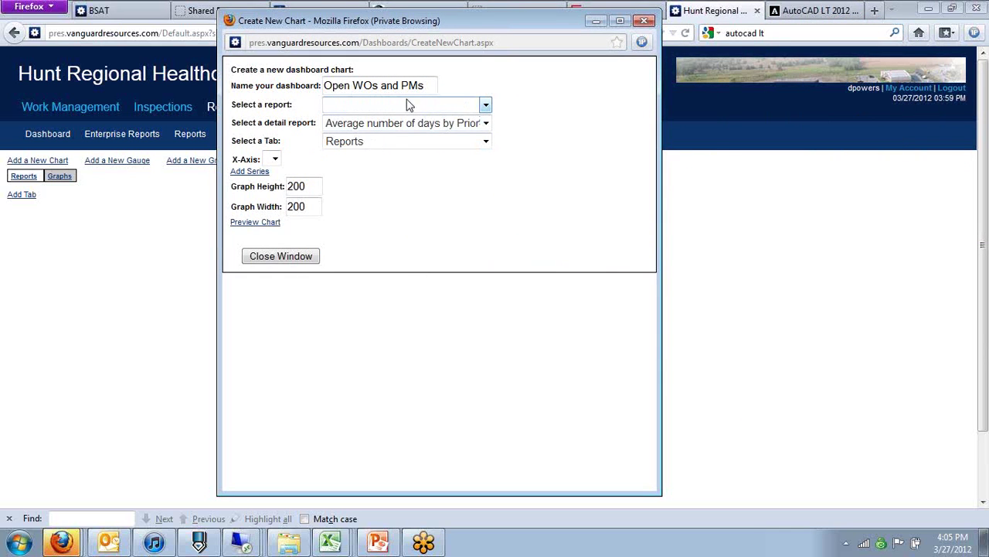
click(410, 105)
drag(709, 240, 719, 335)
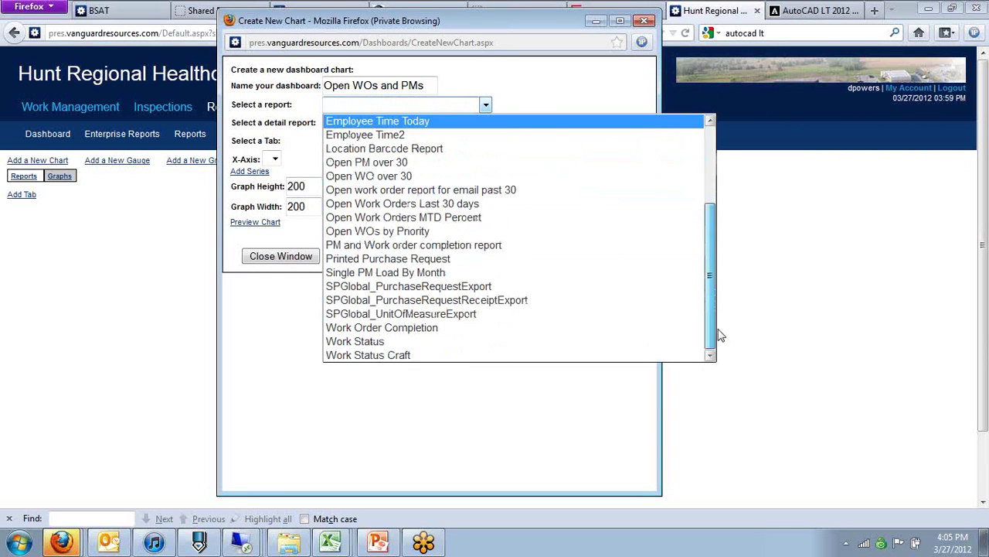
click(379, 341)
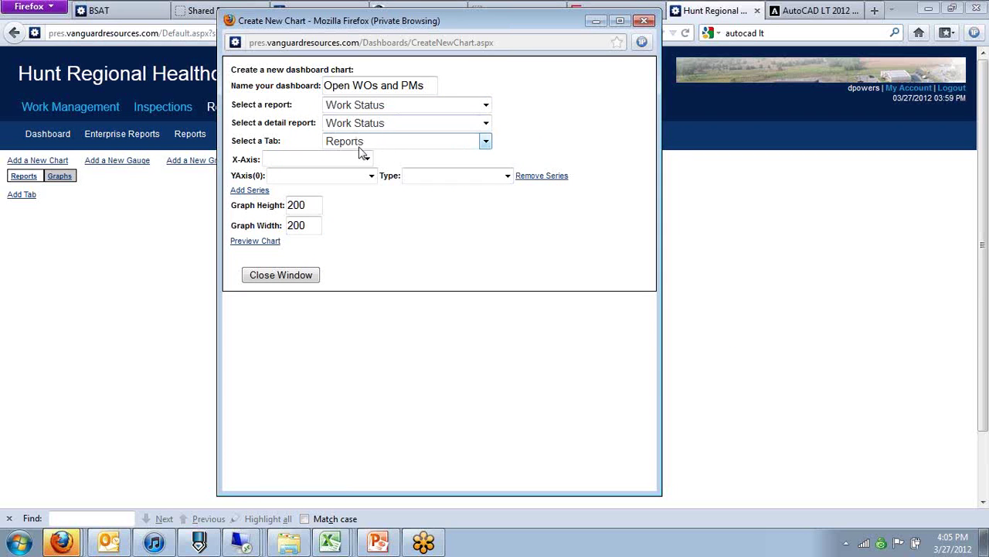
Assign the chart to the Reports tab and set its X-axis to Employee.
click(449, 143)
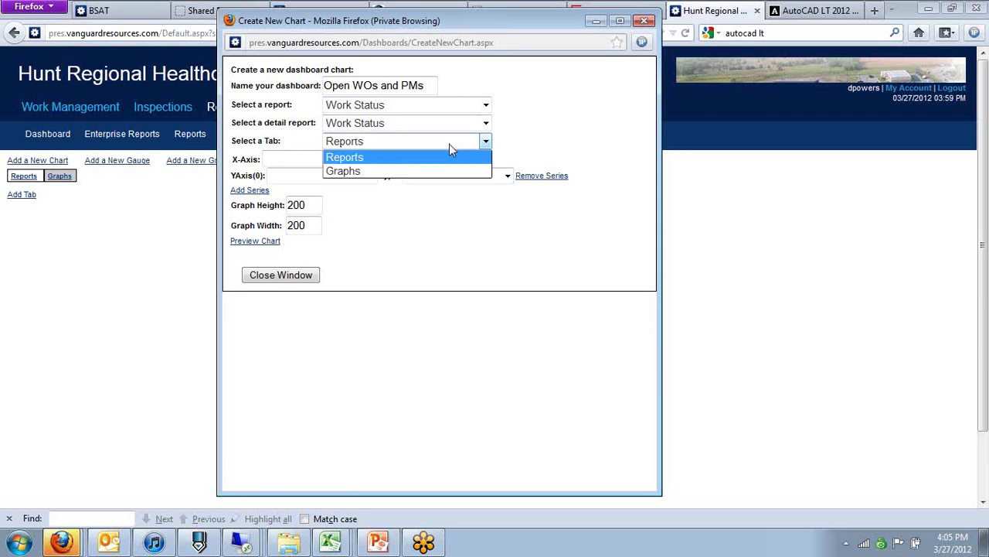
click(367, 158)
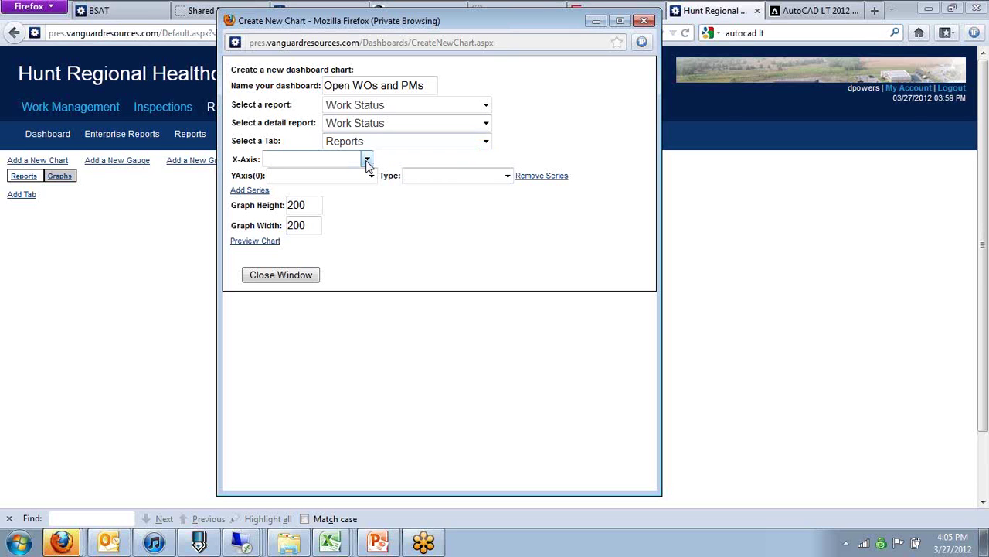
click(367, 160)
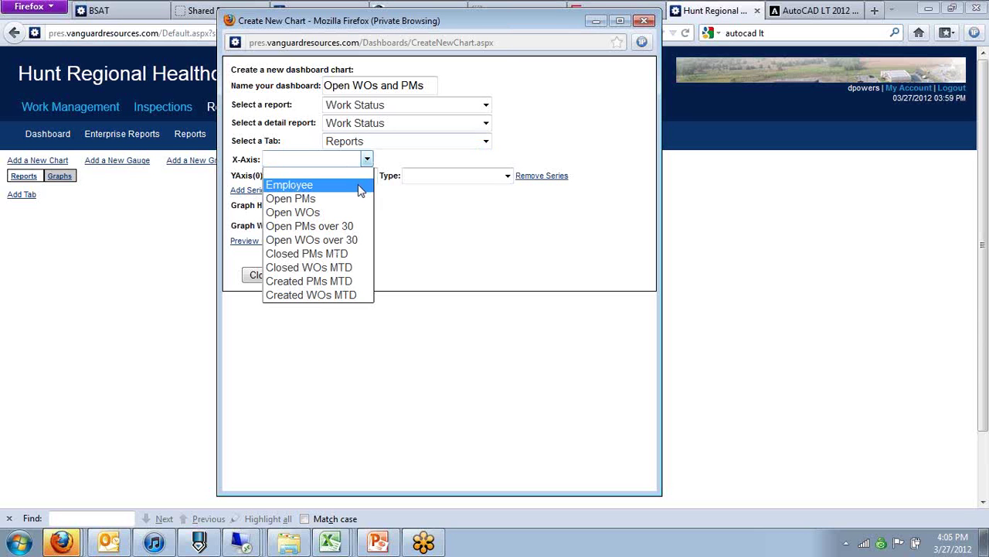
click(358, 184)
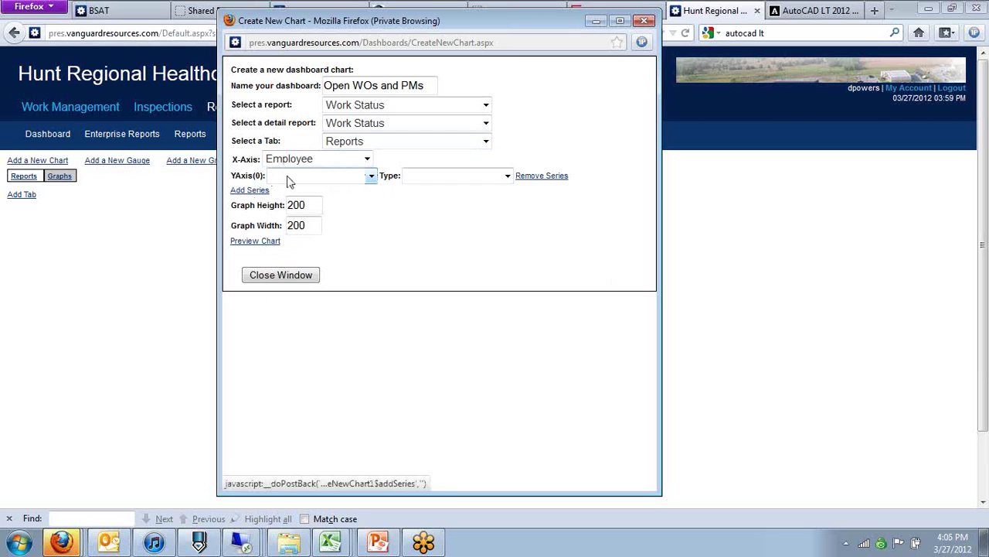
Set the first Y-axis series to Open PMs with the StackedColumn type.
click(371, 177)
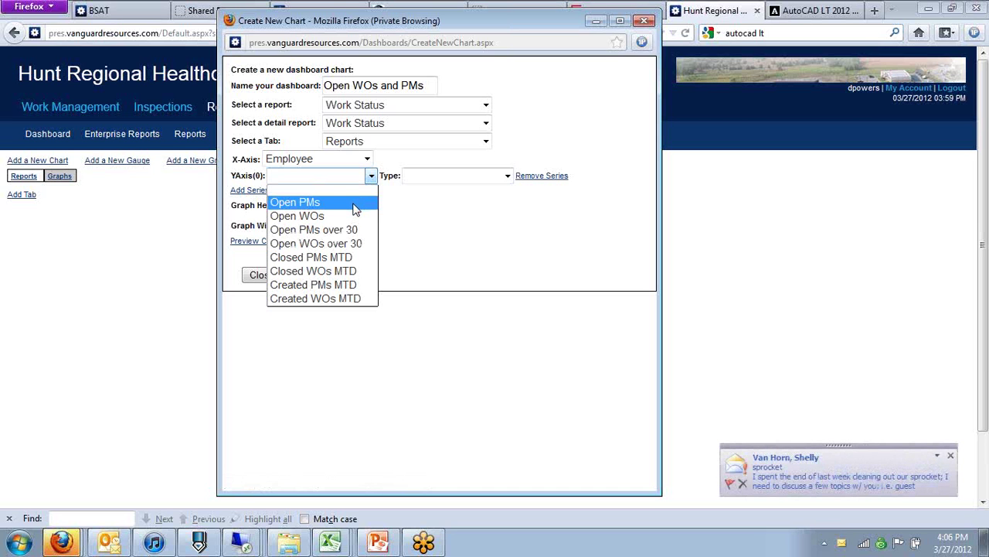
click(355, 204)
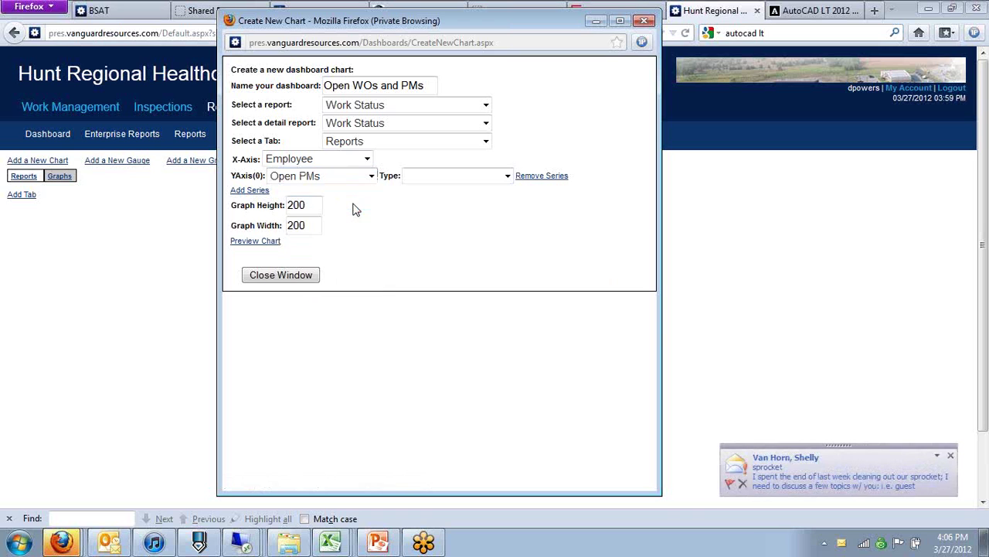
click(506, 176)
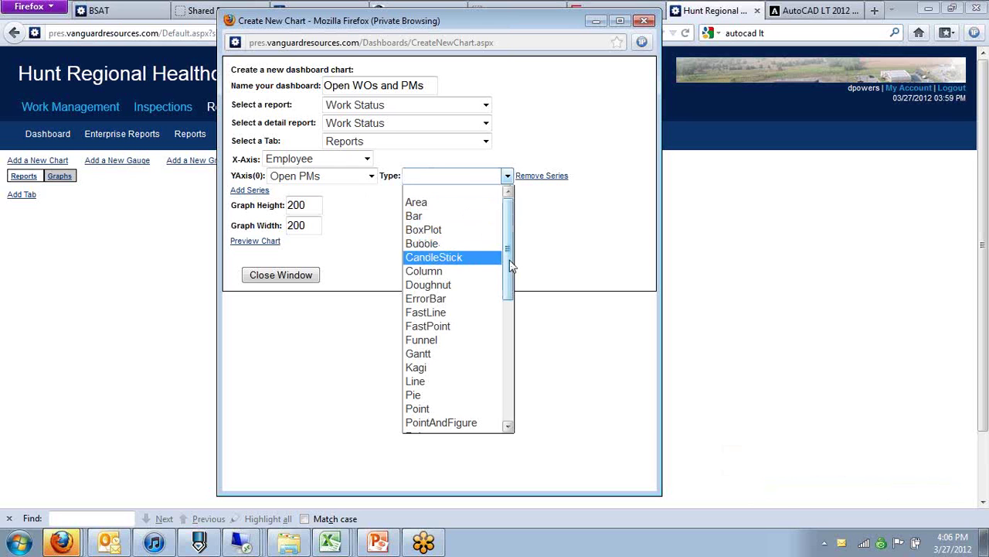
drag(509, 260, 510, 384)
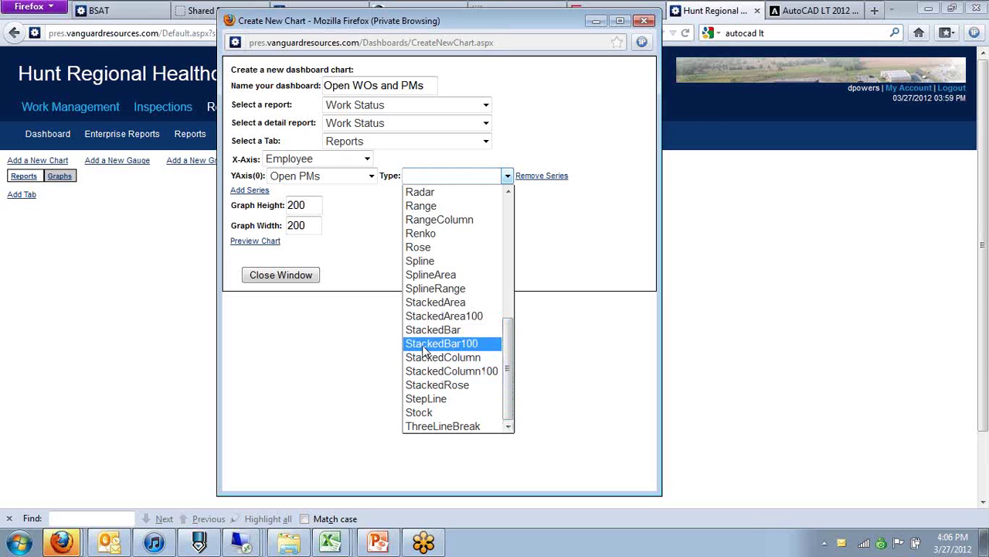
click(464, 358)
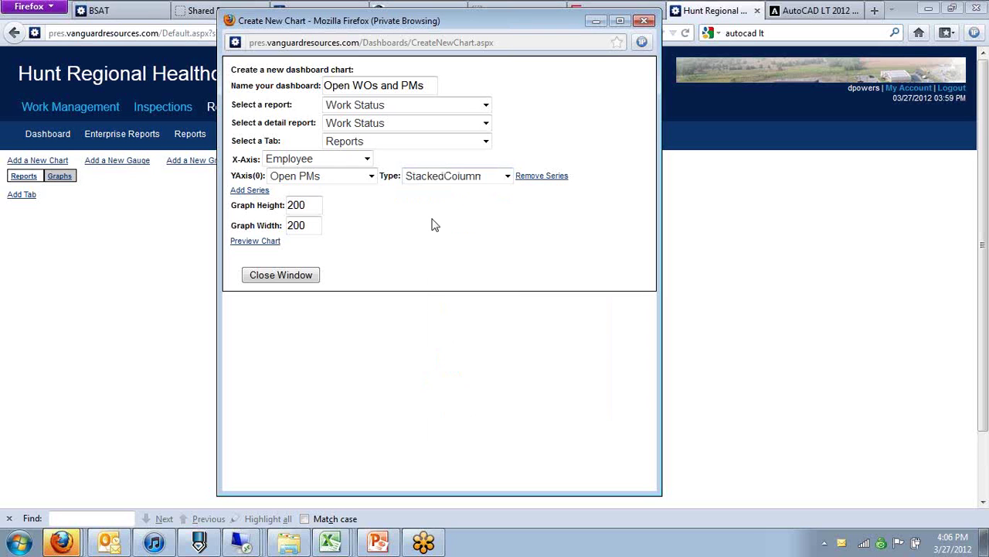
Add a second Y-axis series for Open WOs with the StackedColumn type.
click(249, 191)
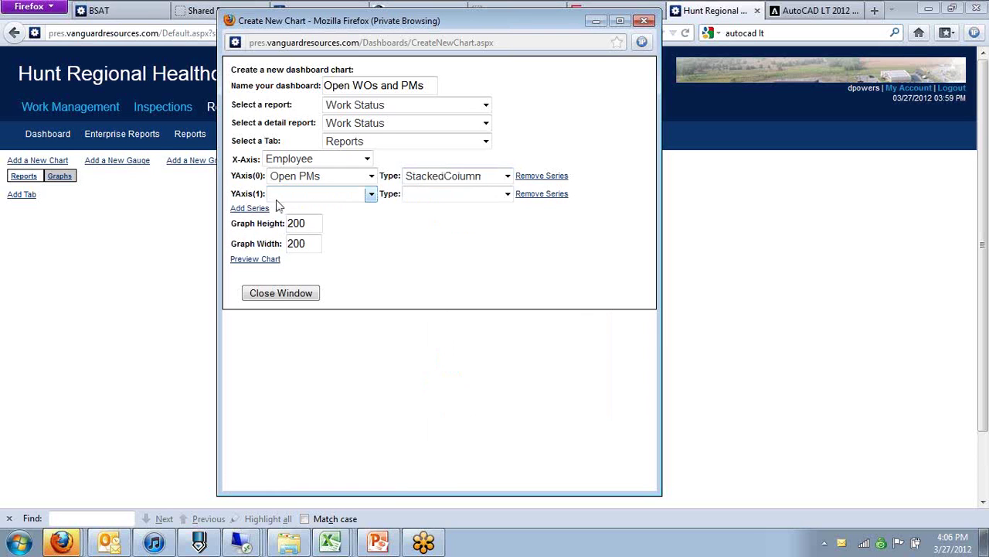
click(370, 195)
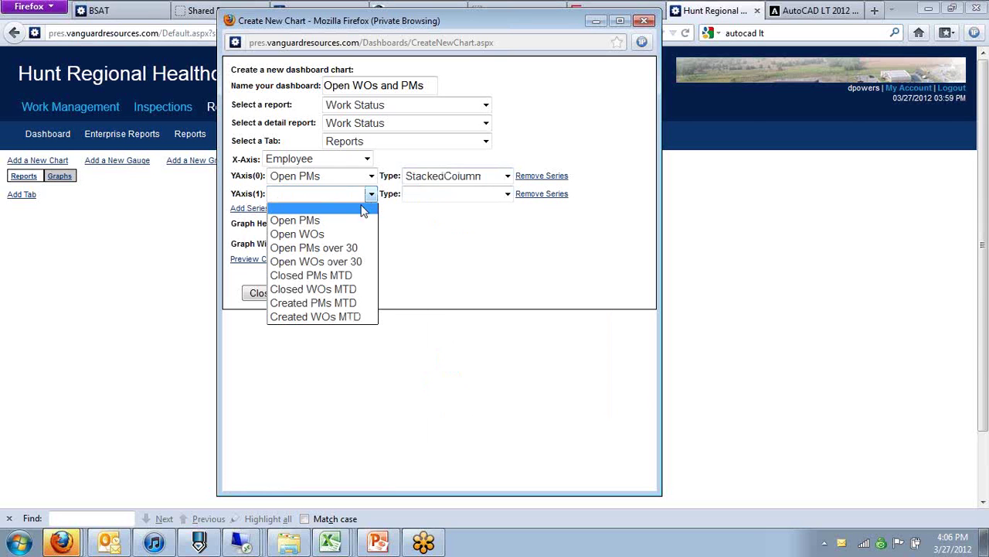
click(358, 235)
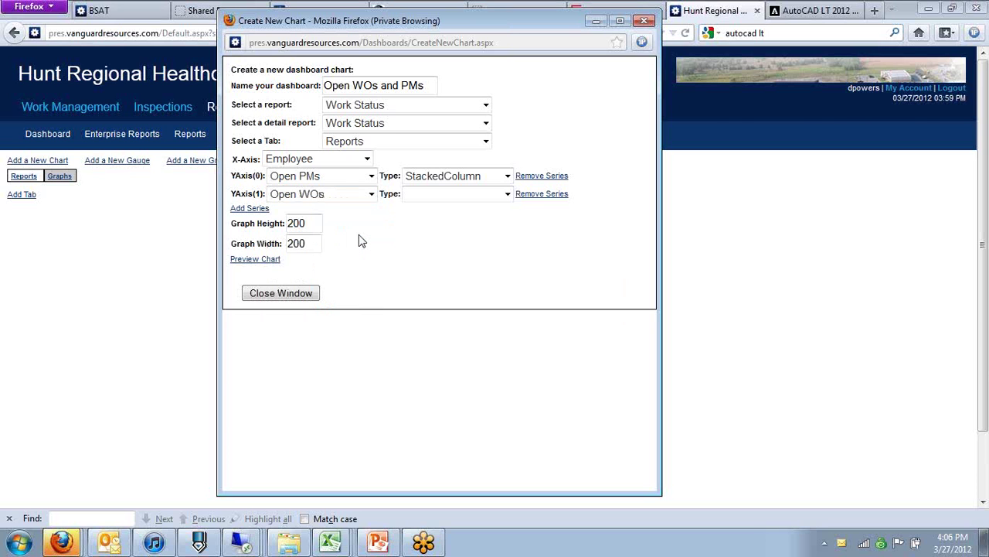
click(507, 194)
drag(512, 242, 520, 397)
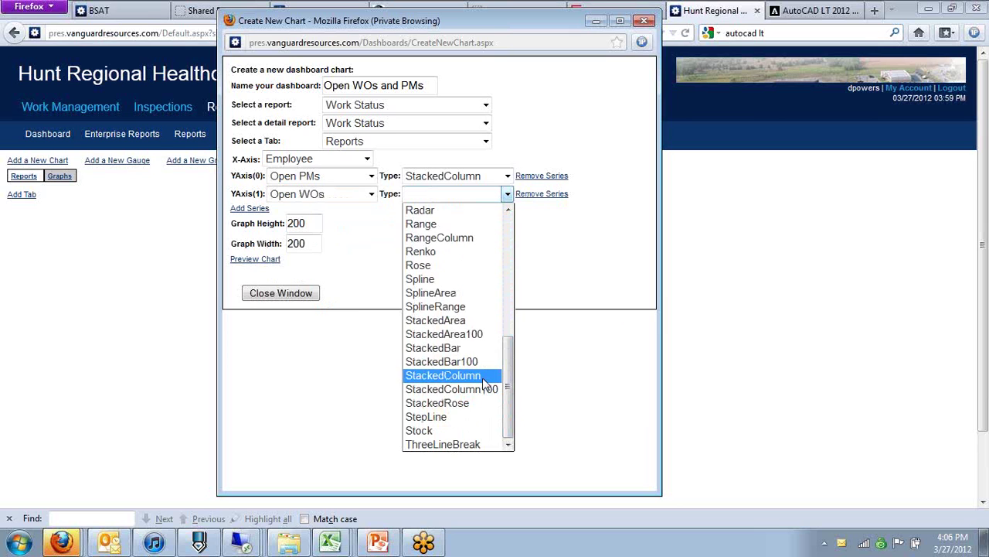
click(443, 375)
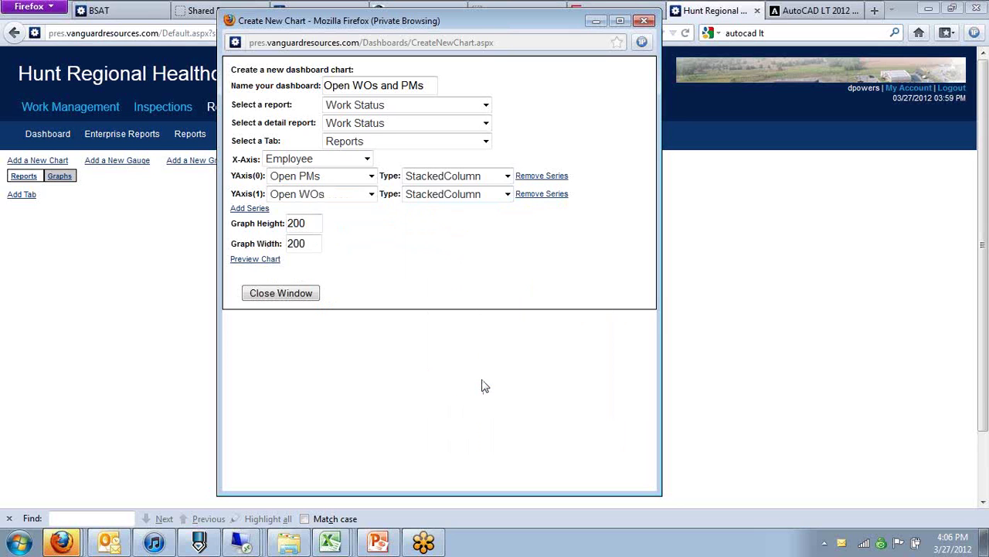
Set the graph height to 400 and the width to 600, and preview the chart.
drag(293, 225, 274, 225)
text(4)
click(303, 243)
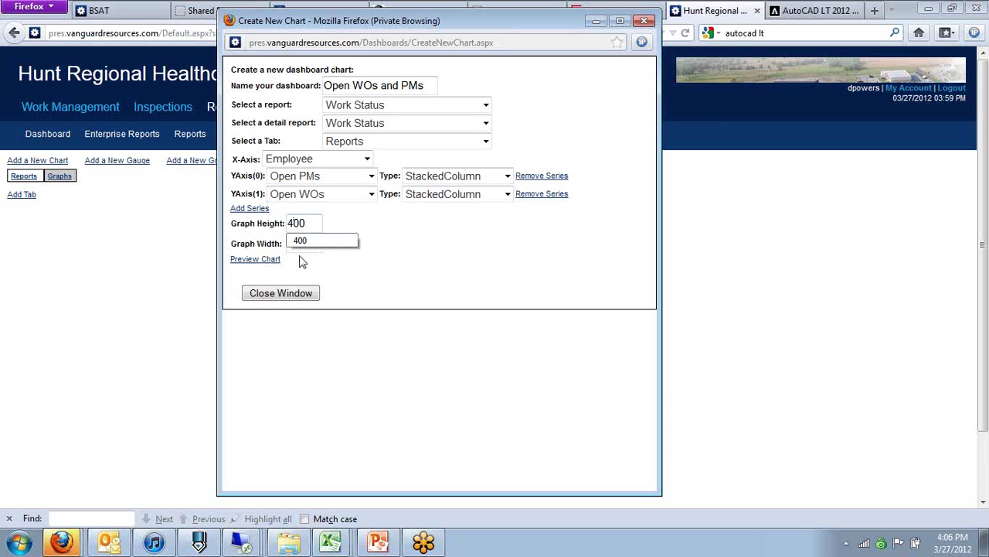
drag(294, 244, 275, 245)
text(600)
click(412, 278)
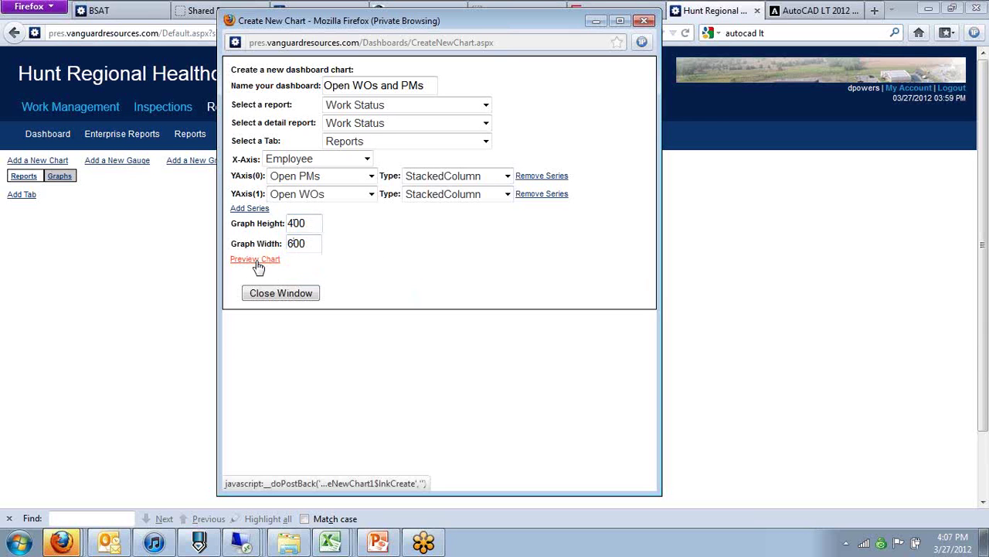
click(259, 263)
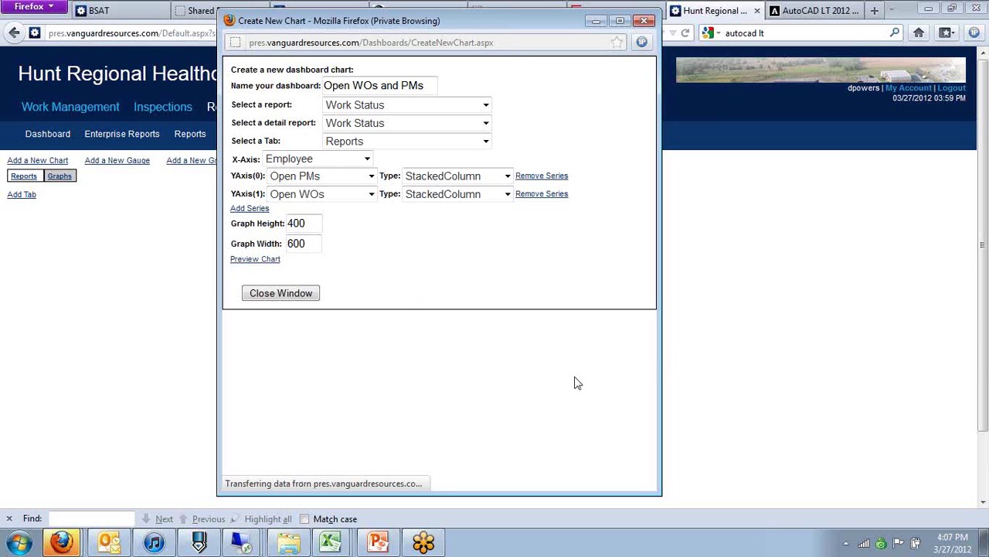
scroll(591, 372, down, 3)
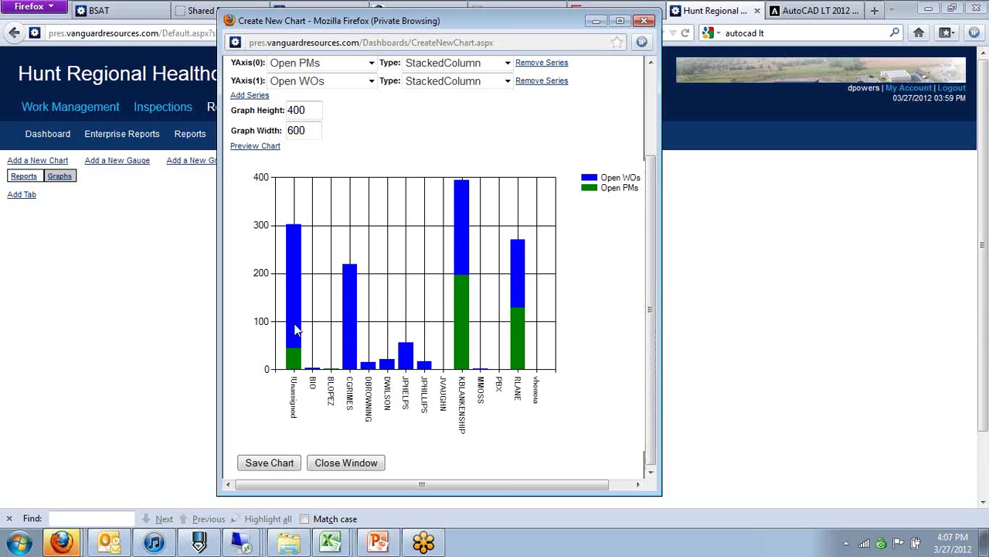
Apply the Light Steel Blue style in the chart's properties and move the dialog to uncover the preview.
right_click(392, 224)
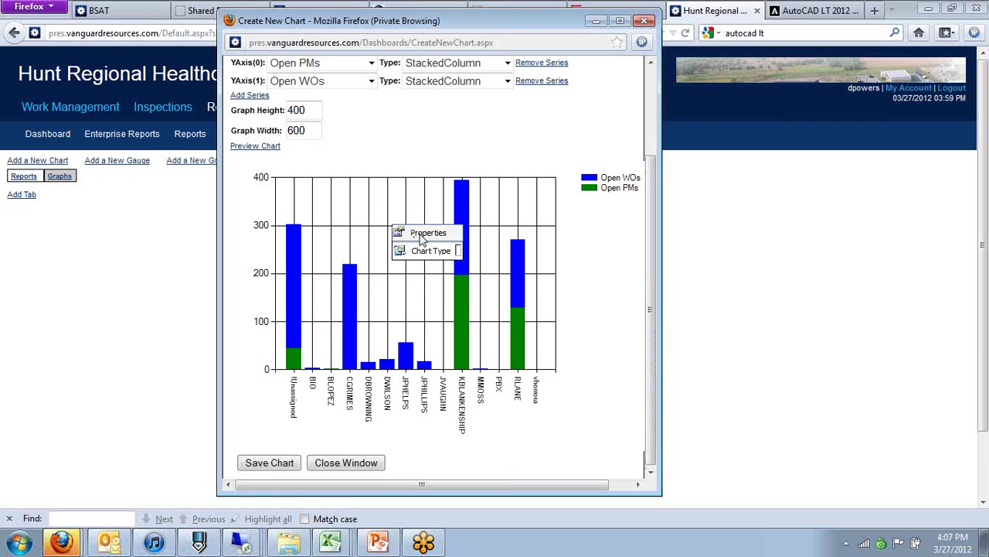
click(422, 235)
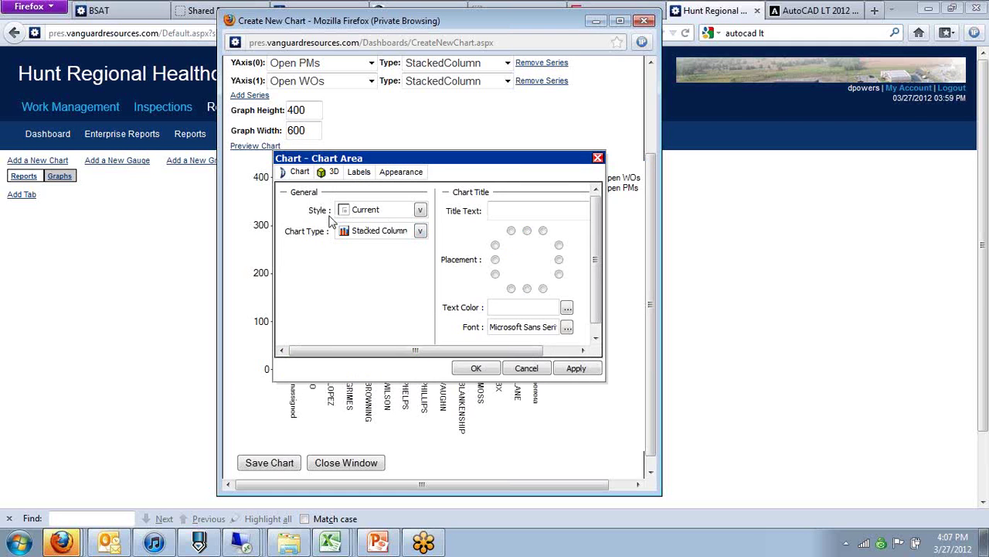
click(419, 209)
click(398, 241)
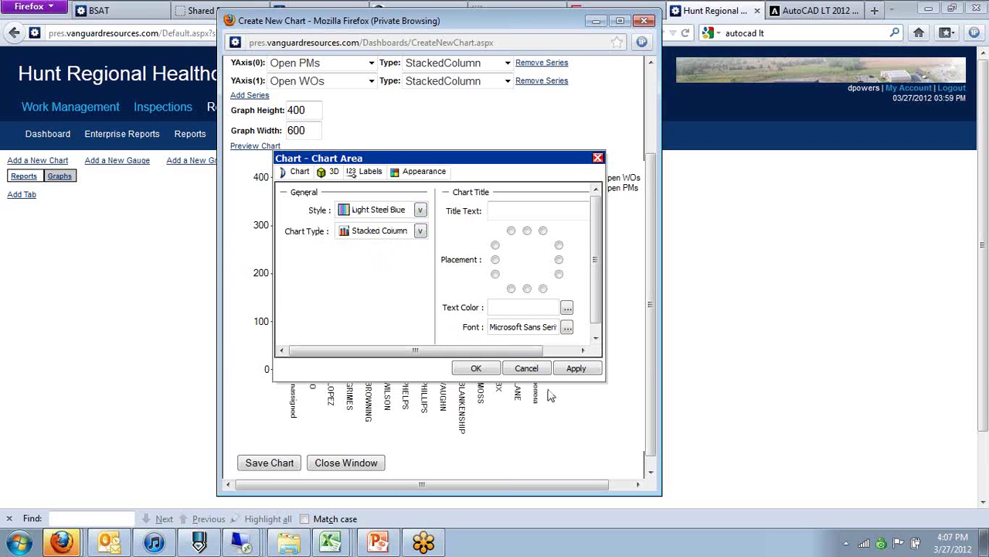
click(579, 371)
drag(441, 159, 427, 87)
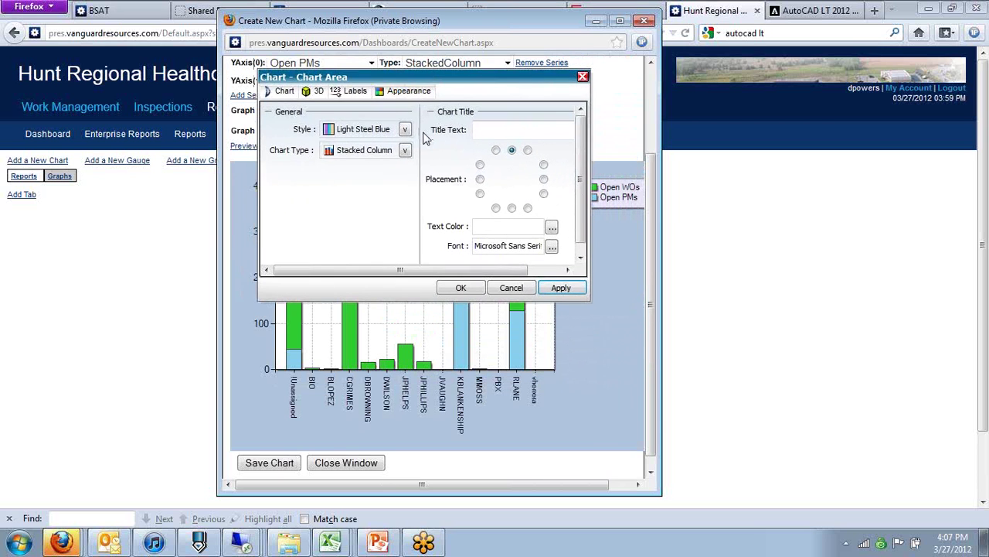
Change the chart's style to Tanzanite and apply it to the preview.
click(404, 129)
drag(407, 155, 417, 229)
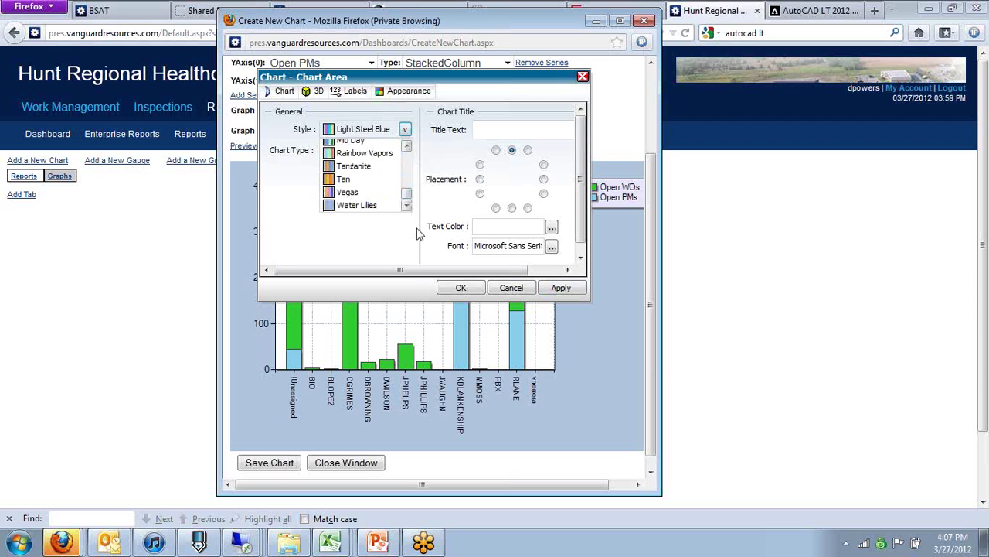
click(356, 166)
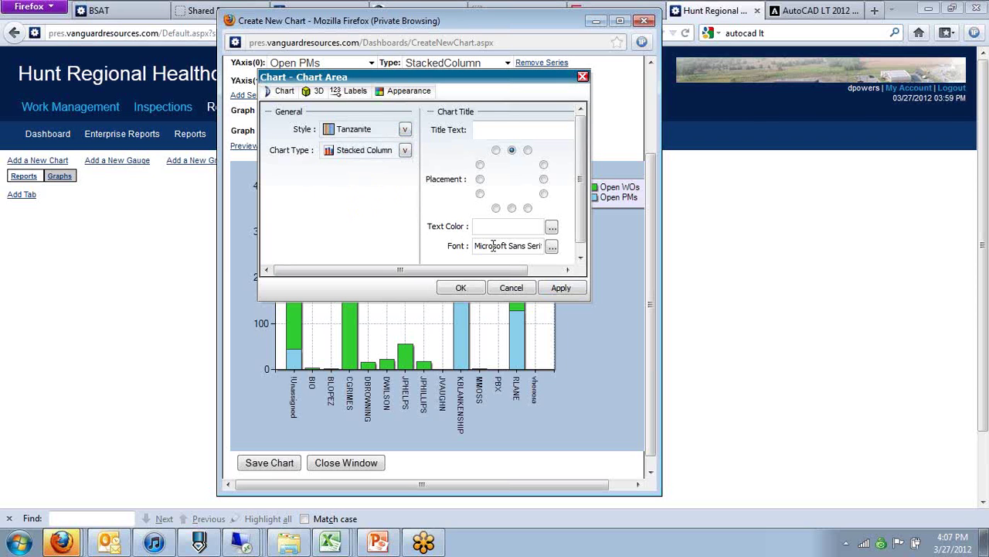
click(560, 288)
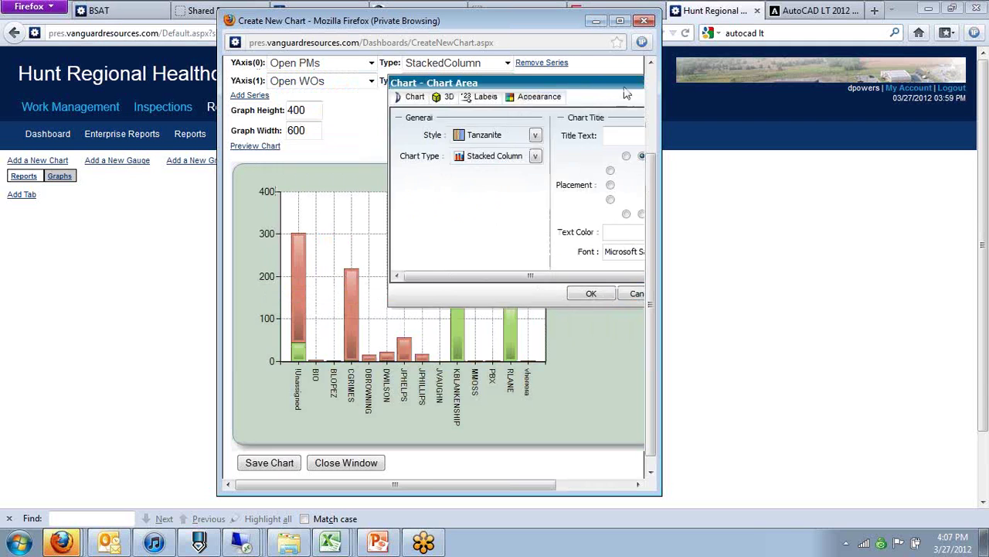
Enable 3D for the chart area with right angle axes and apply it.
click(325, 112)
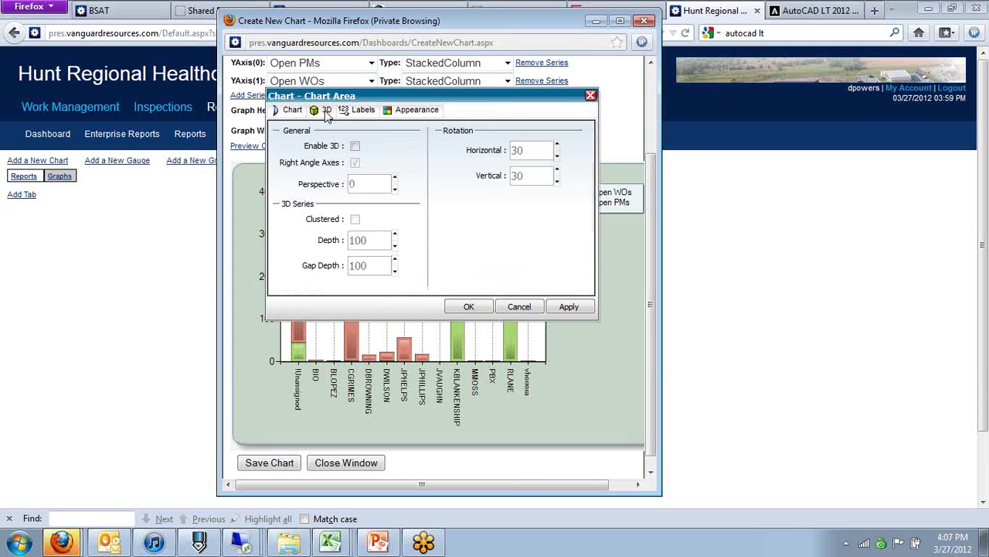
click(355, 147)
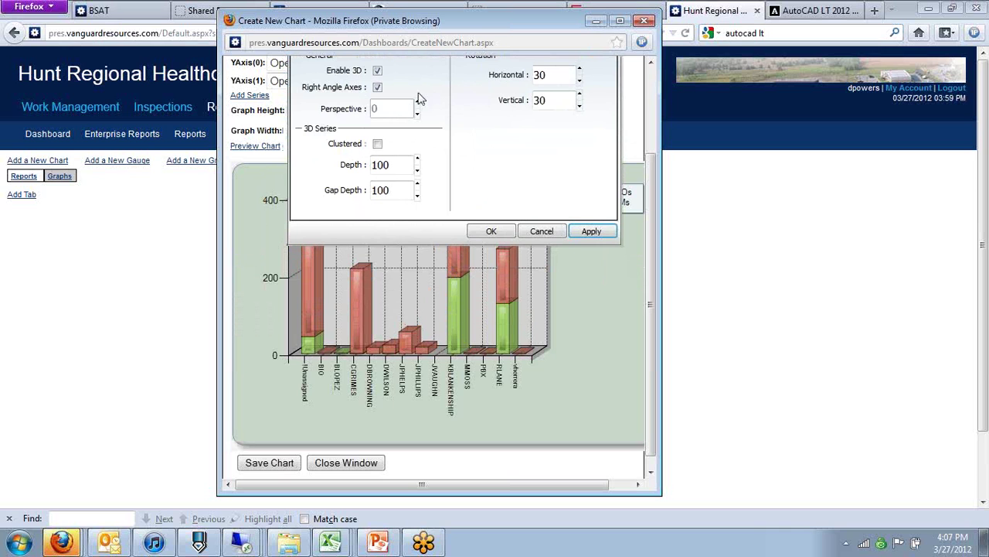
scroll(645, 203, up, 2)
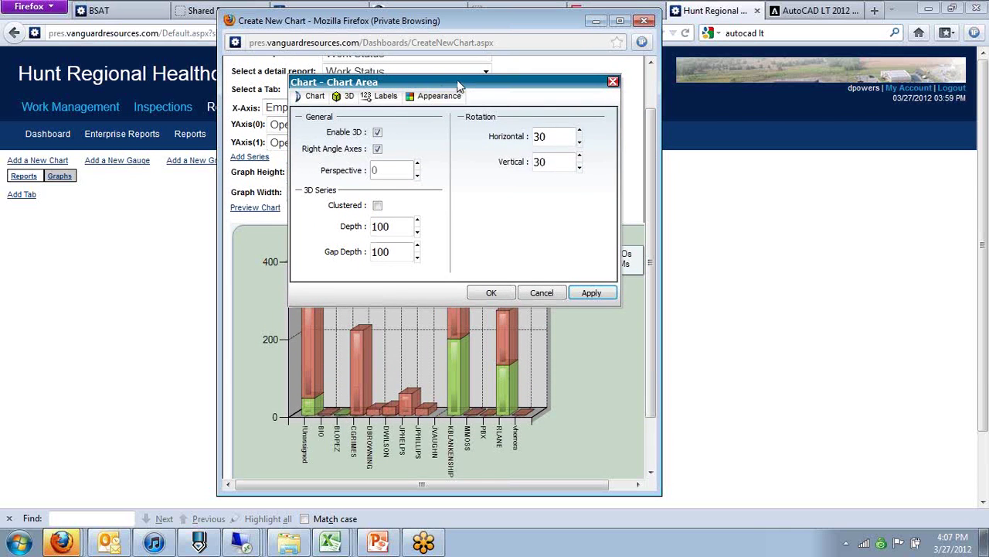
Try to show labels on the chart using the General format with a precision of 0.
click(384, 98)
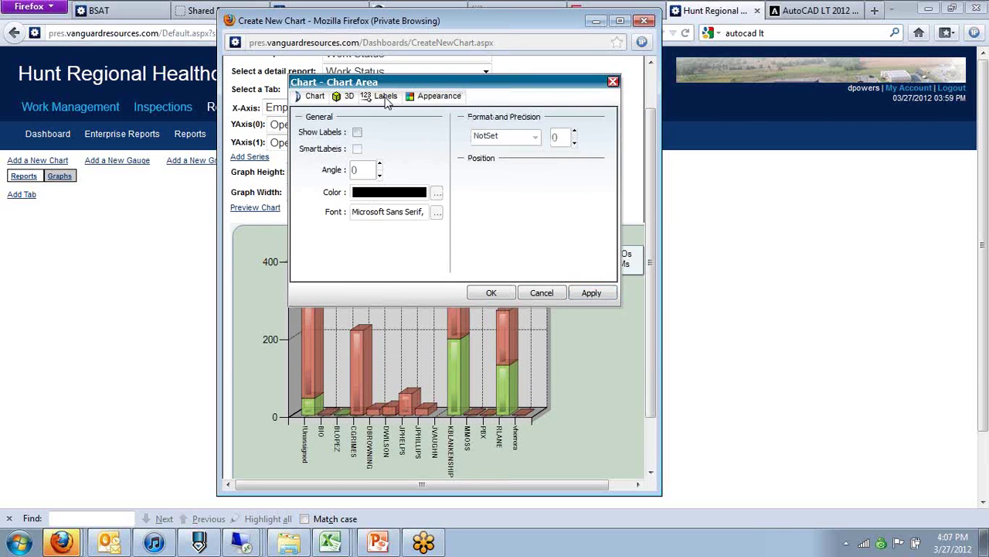
click(357, 133)
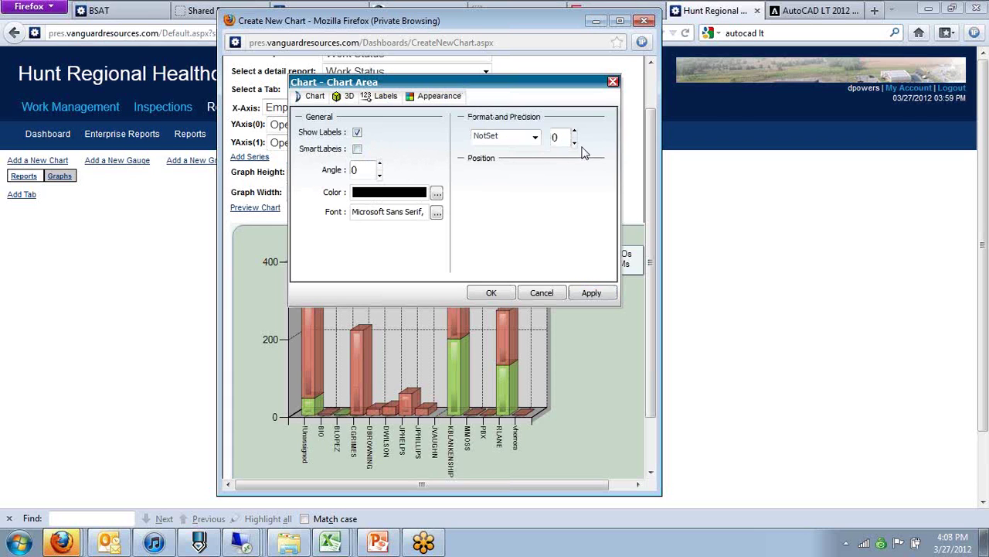
click(534, 142)
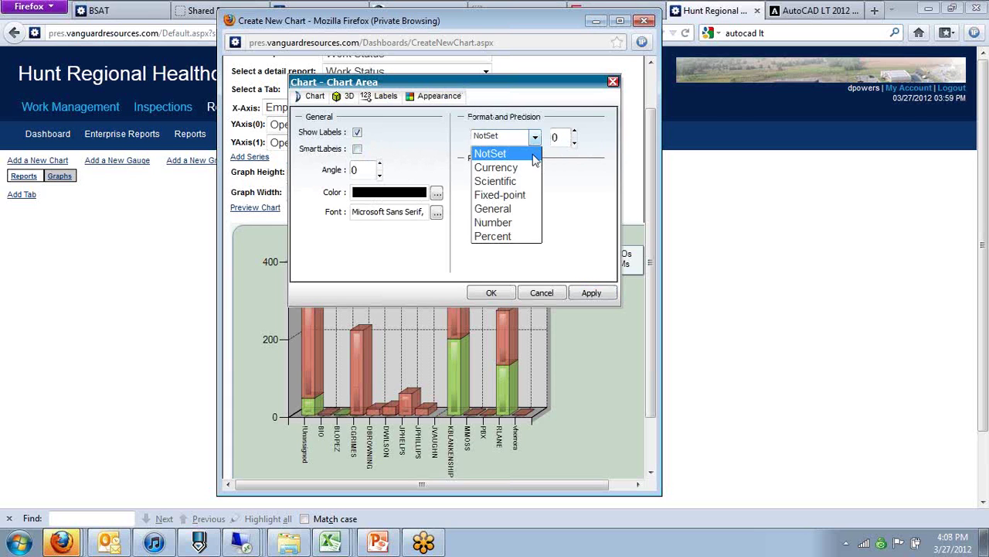
click(525, 208)
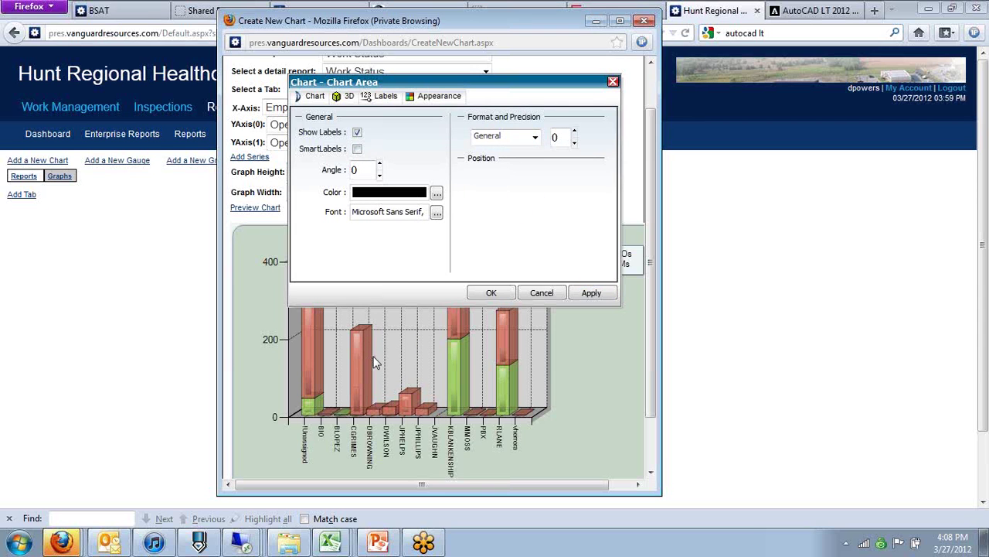
click(591, 292)
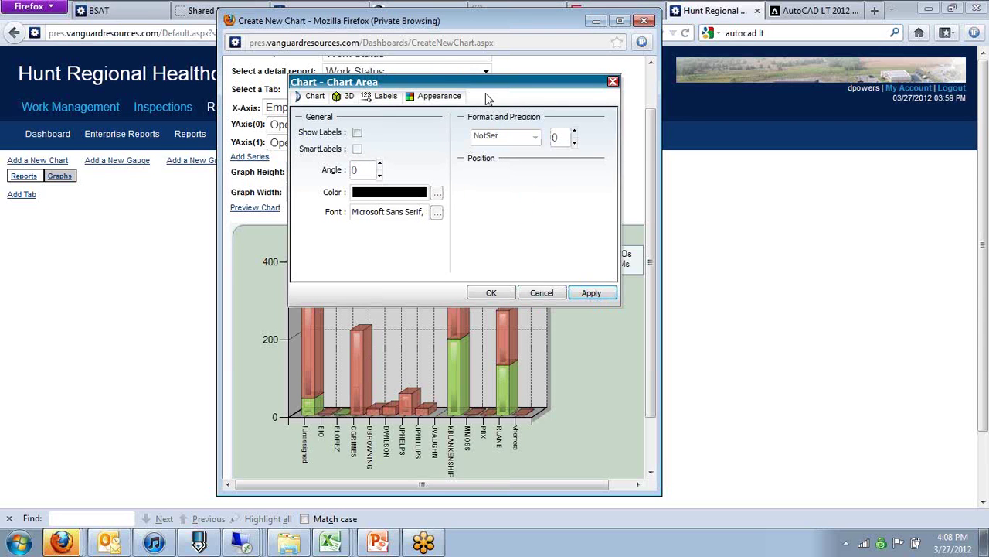
Try to show labels with SmartLabels enabled and the Number format, and close the chart area properties.
click(357, 132)
click(358, 149)
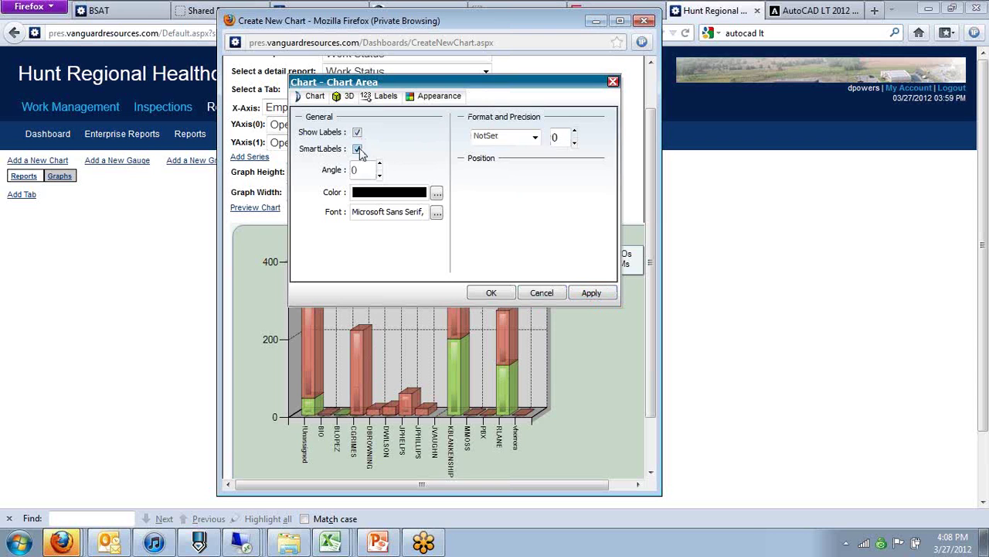
click(533, 138)
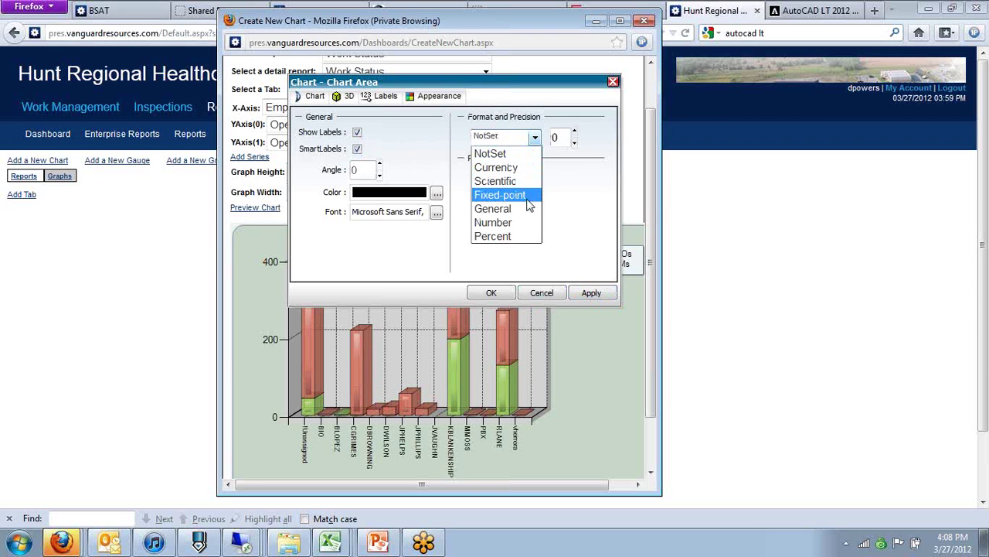
click(539, 224)
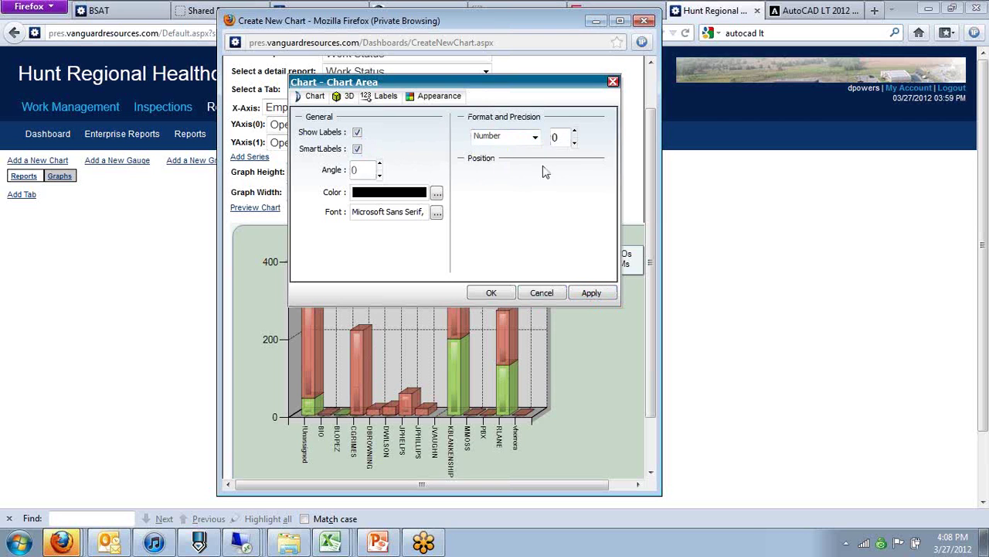
click(592, 292)
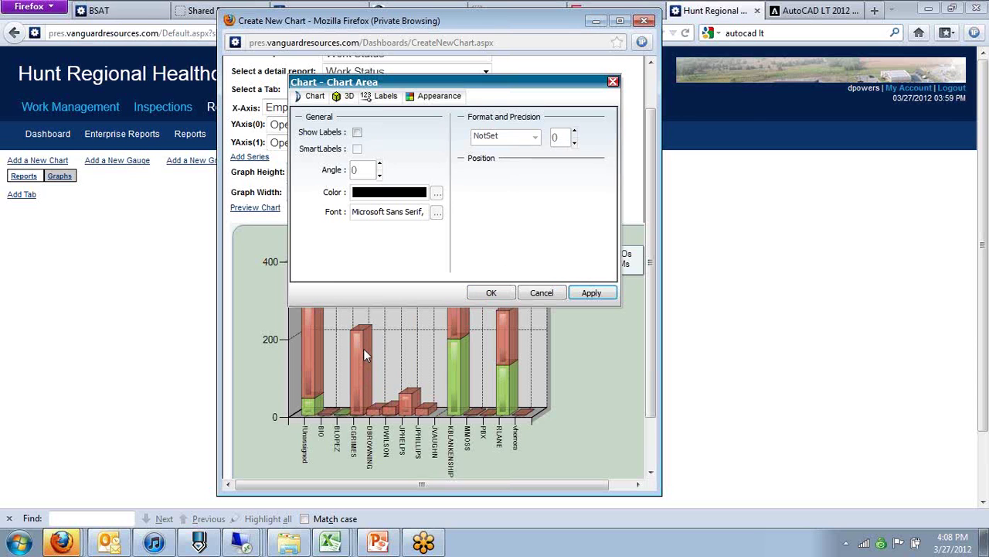
click(492, 295)
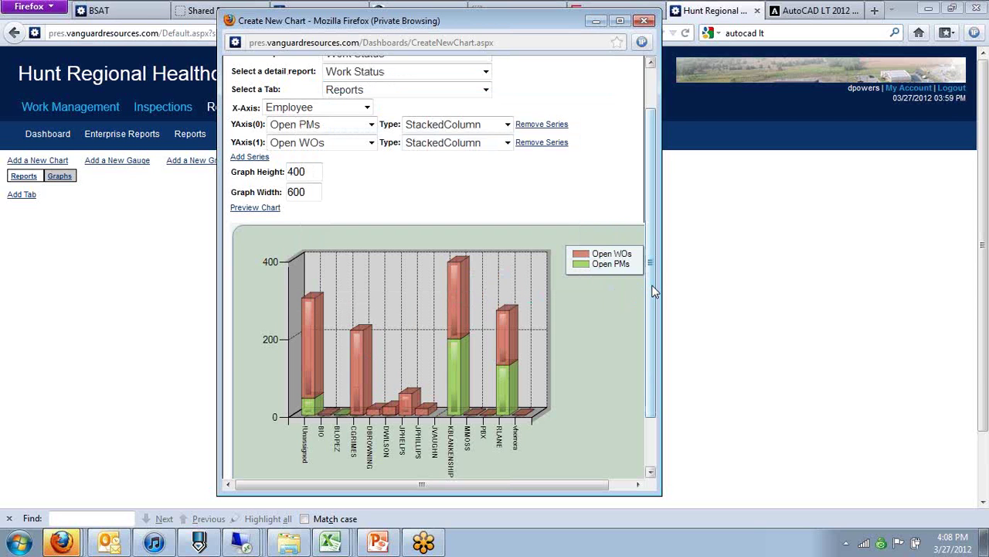
Place the chart's legend inside the chart area through the legend's properties.
scroll(653, 305, down, 2)
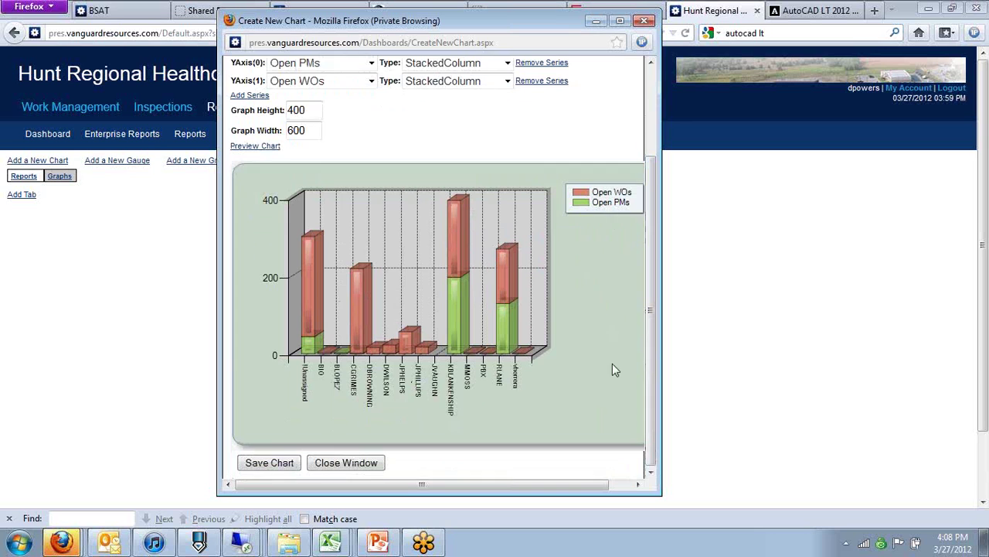
right_click(610, 203)
click(592, 204)
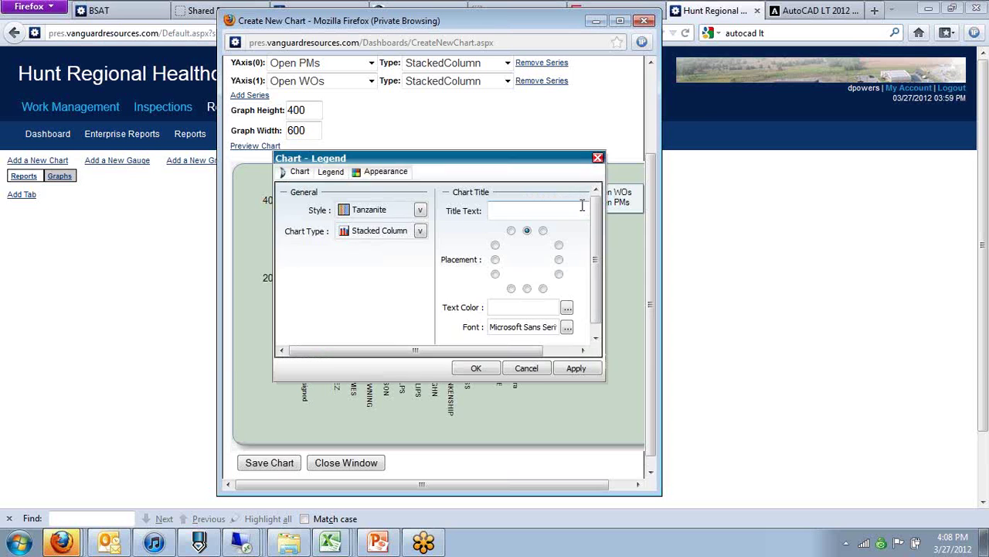
click(340, 173)
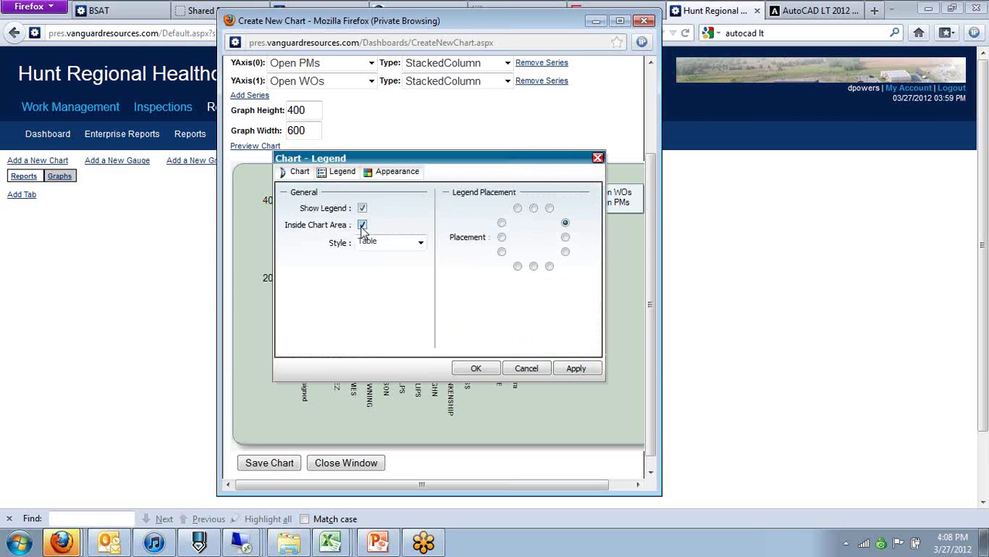
click(576, 370)
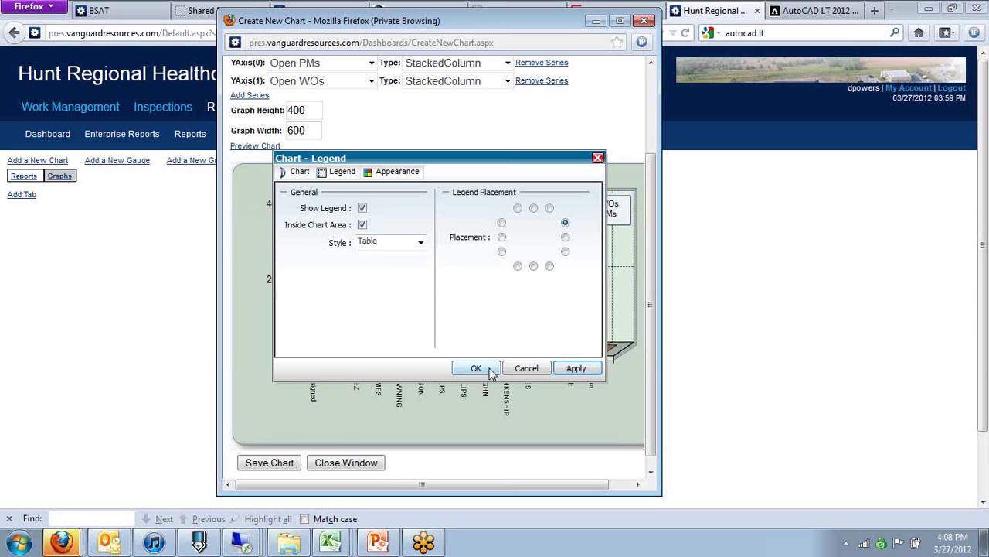
click(484, 368)
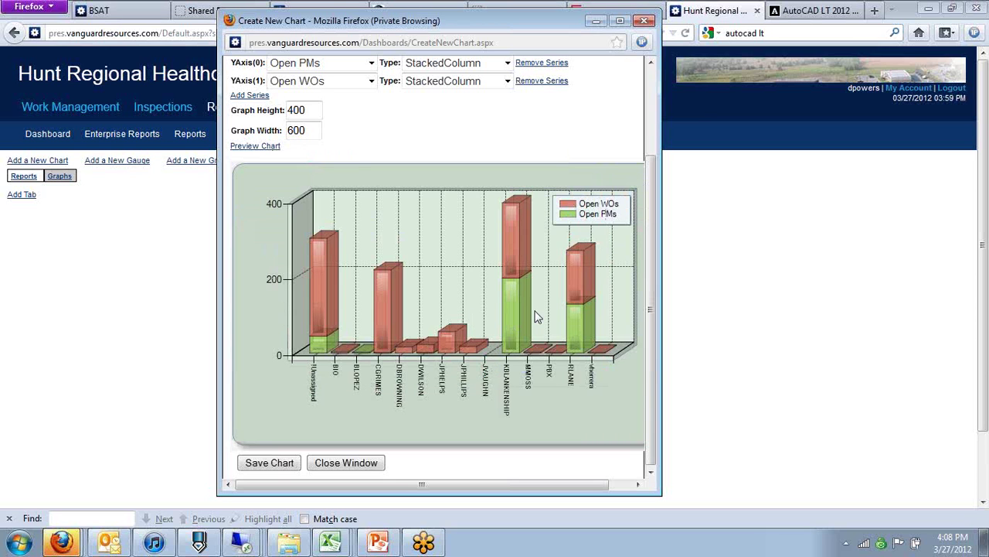
Save the chart to the dashboard and move it just below the Add Tab link.
click(271, 464)
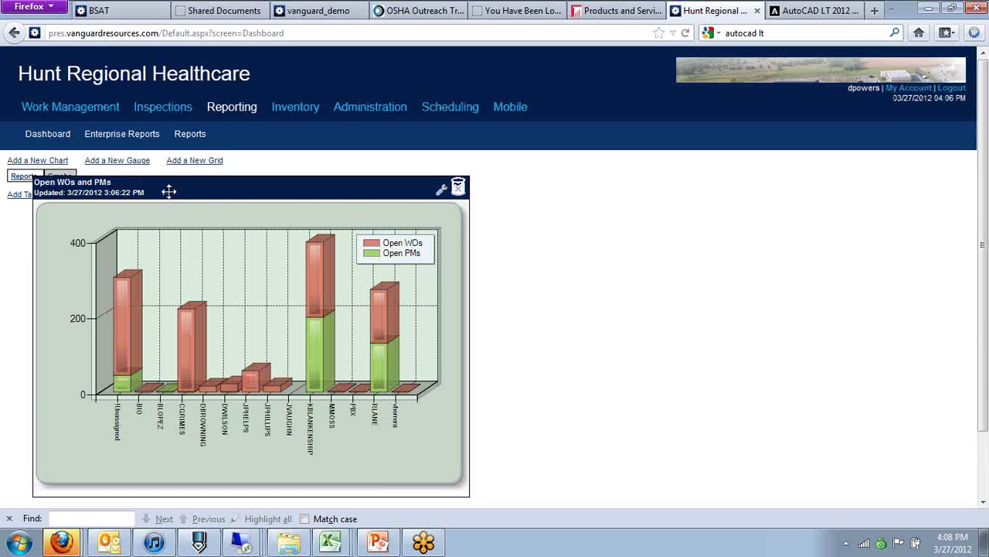
drag(200, 193, 181, 217)
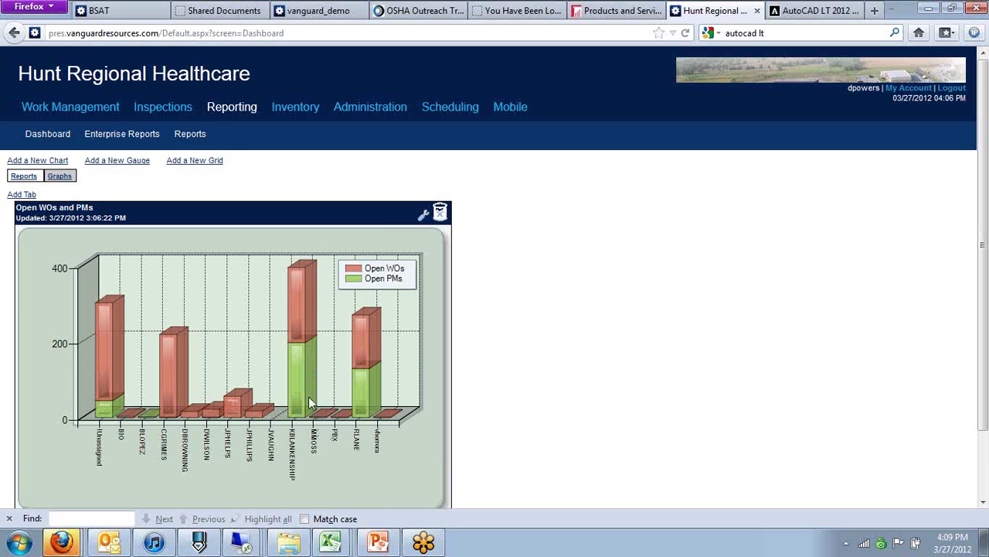
Open the Open WOs and PMs chart for editing from the dashboard and preview it.
click(422, 221)
click(485, 249)
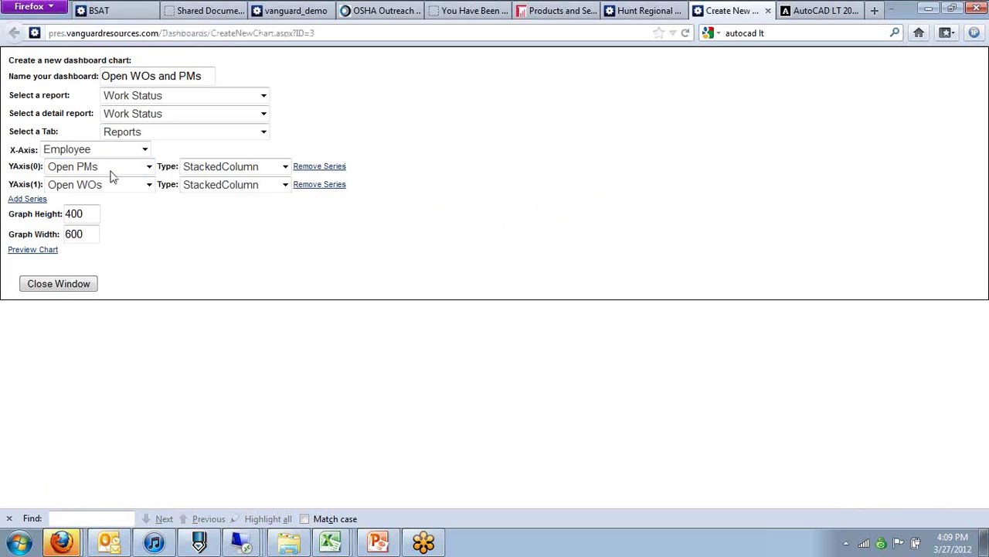
click(37, 251)
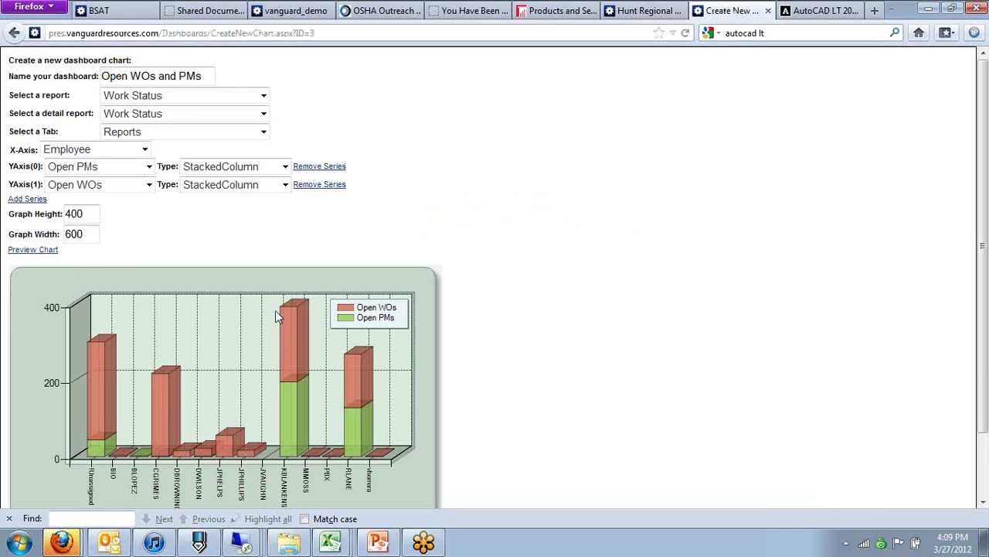
Disable 3D in the chart area's properties and accept the change.
right_click(240, 355)
click(281, 367)
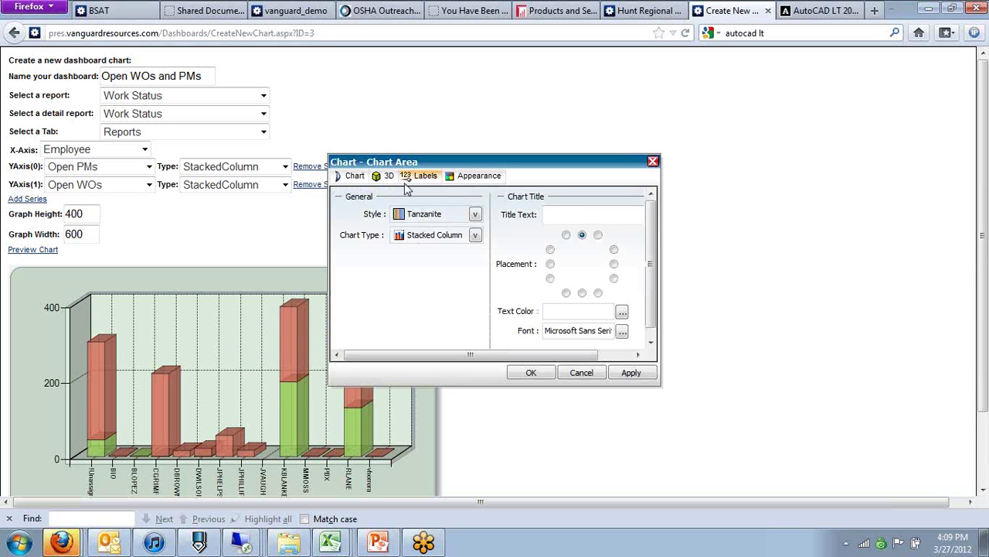
click(385, 176)
click(417, 212)
click(631, 373)
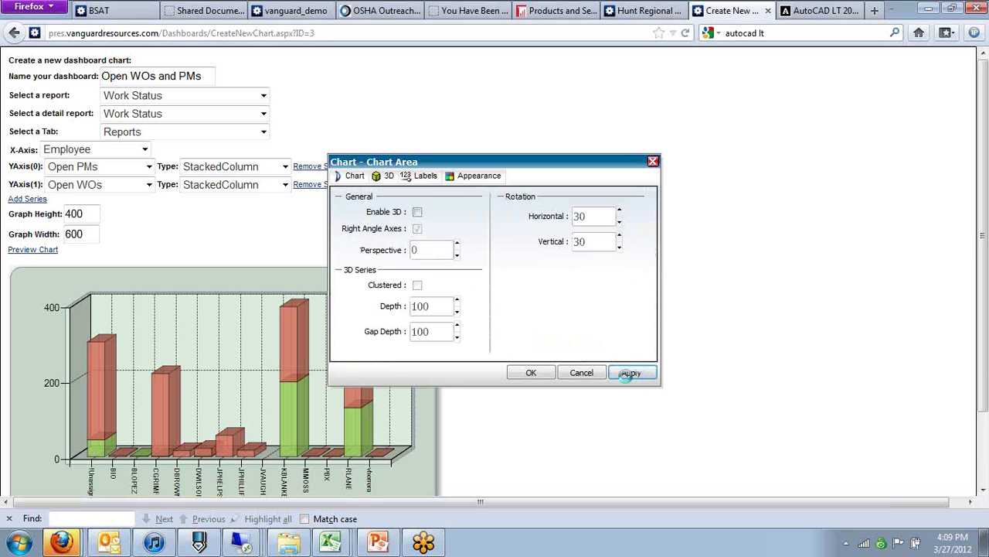
click(530, 373)
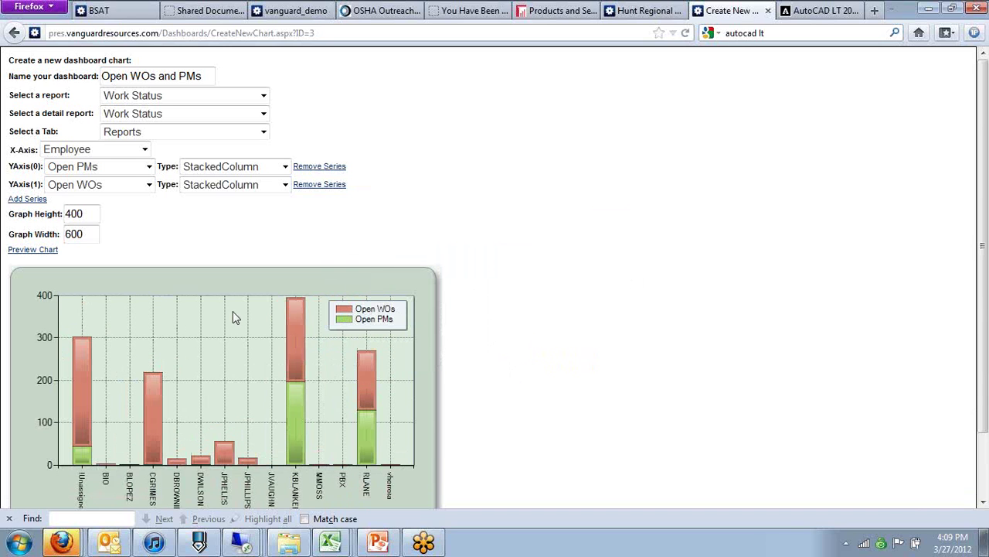
Save the edited chart, then reload the Reports tab with the chart repositioned below the Add Tab link.
scroll(292, 326, down, 2)
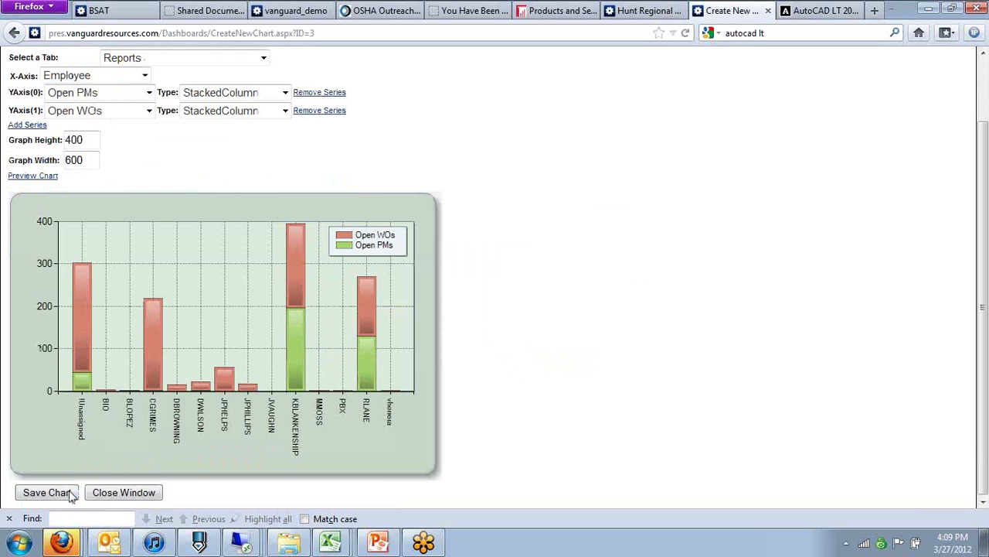
click(57, 497)
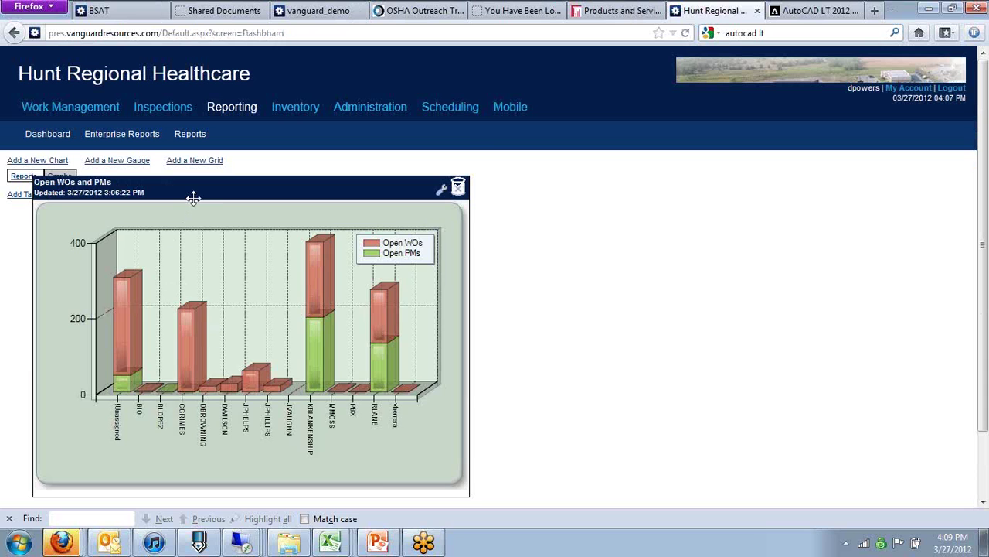
drag(193, 196, 182, 221)
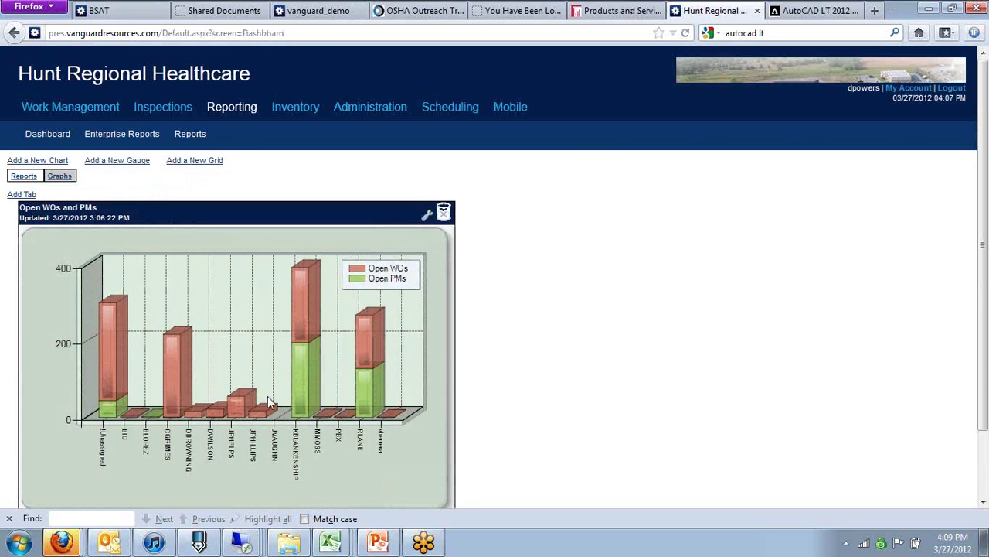
click(24, 177)
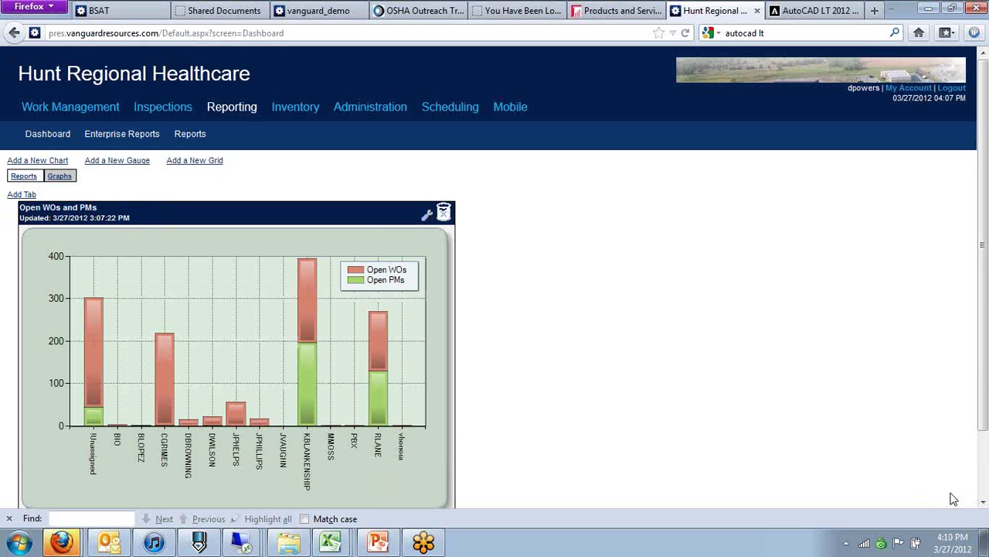
drag(267, 211, 260, 210)
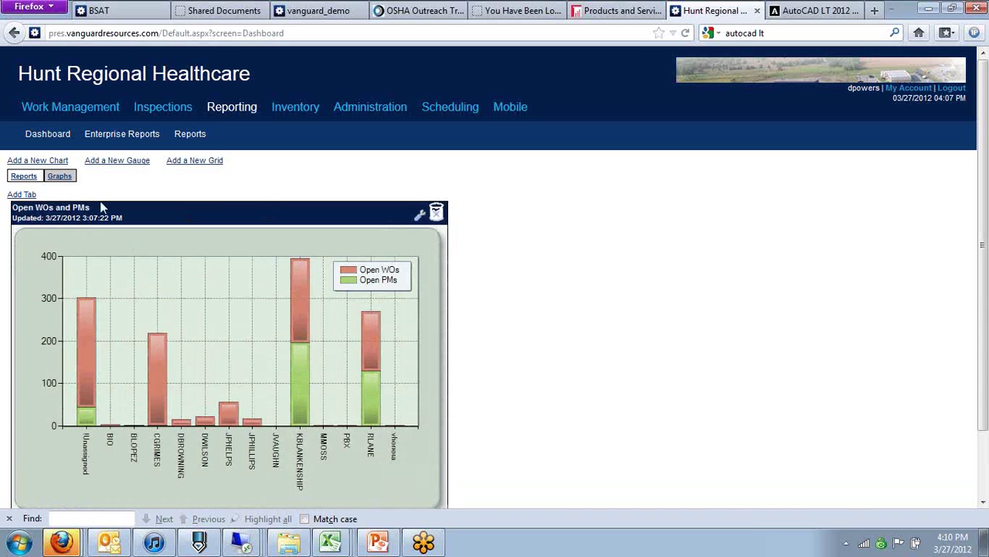
Start a new dashboard chart and name it "Closed WOs and PMs MTD".
click(58, 163)
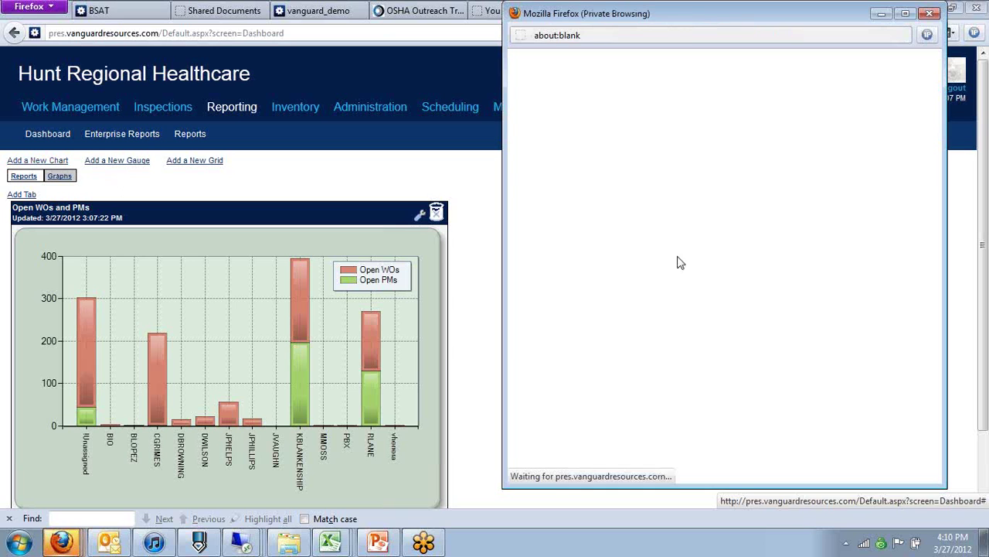
click(666, 79)
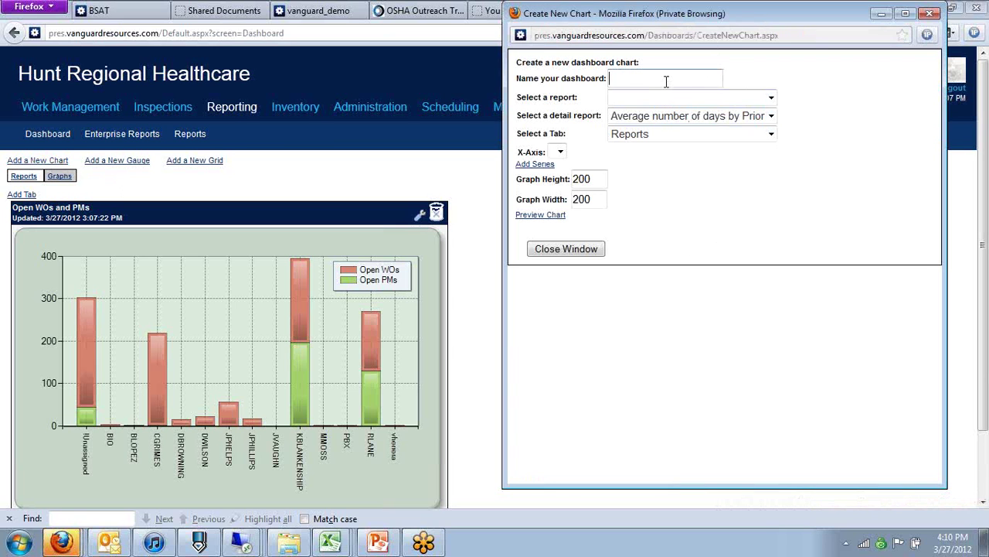
text(Close)
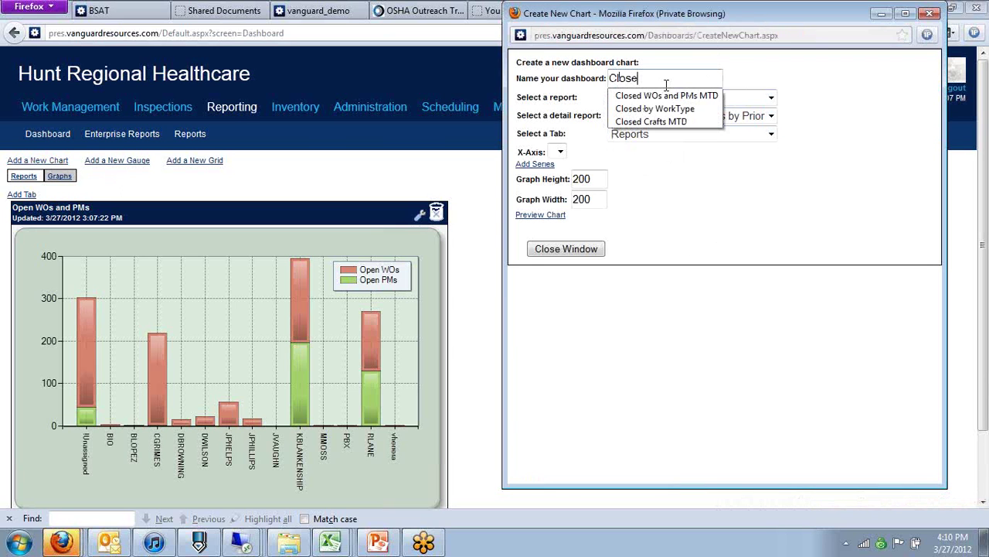
text(d WOs )
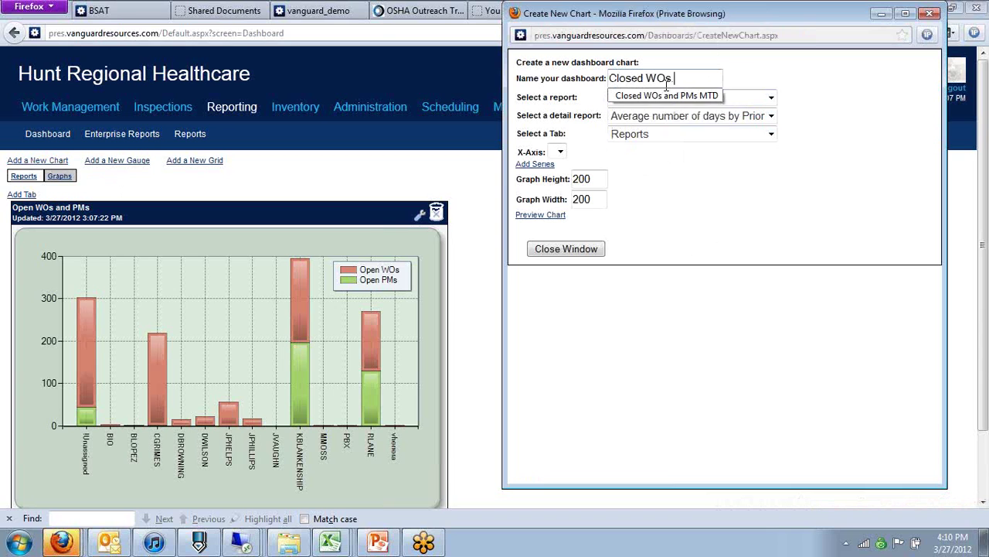
text(and PMs MTD)
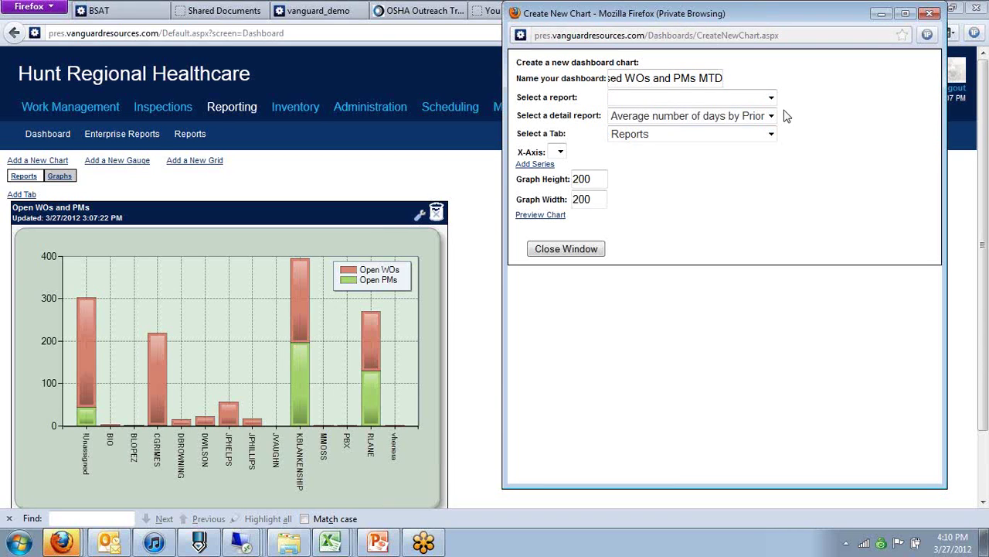
Base the new chart on the Work Status report.
click(770, 97)
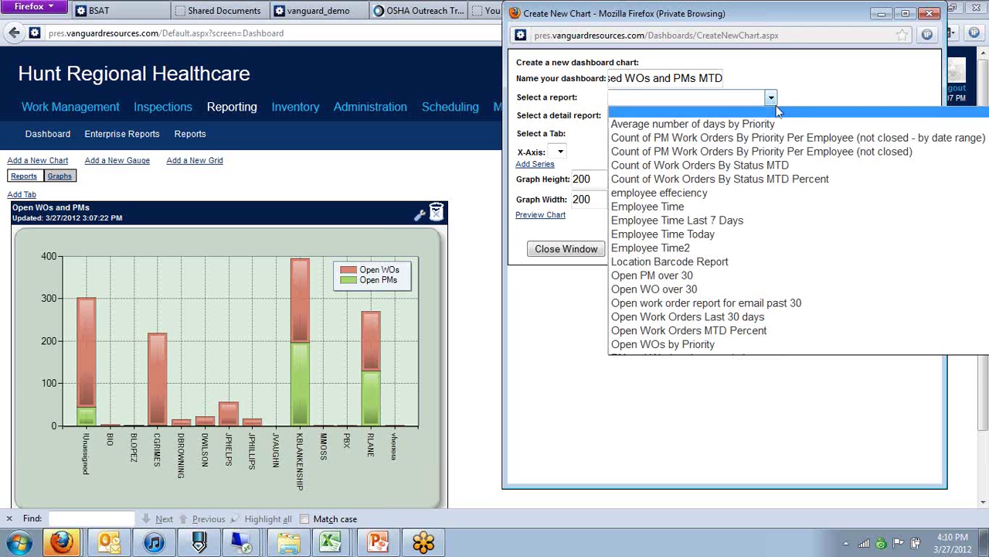
click(775, 39)
drag(778, 12, 589, 34)
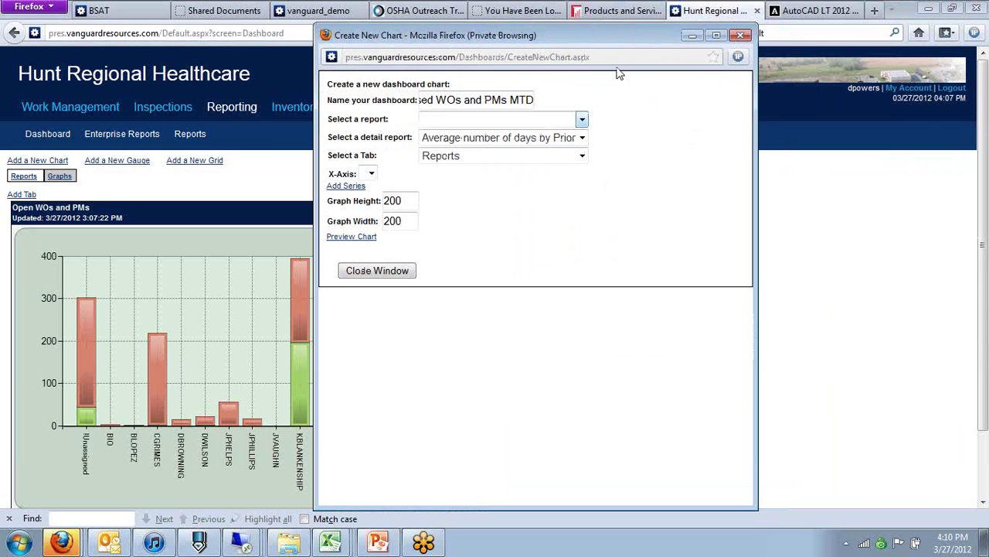
click(562, 121)
drag(809, 215, 837, 378)
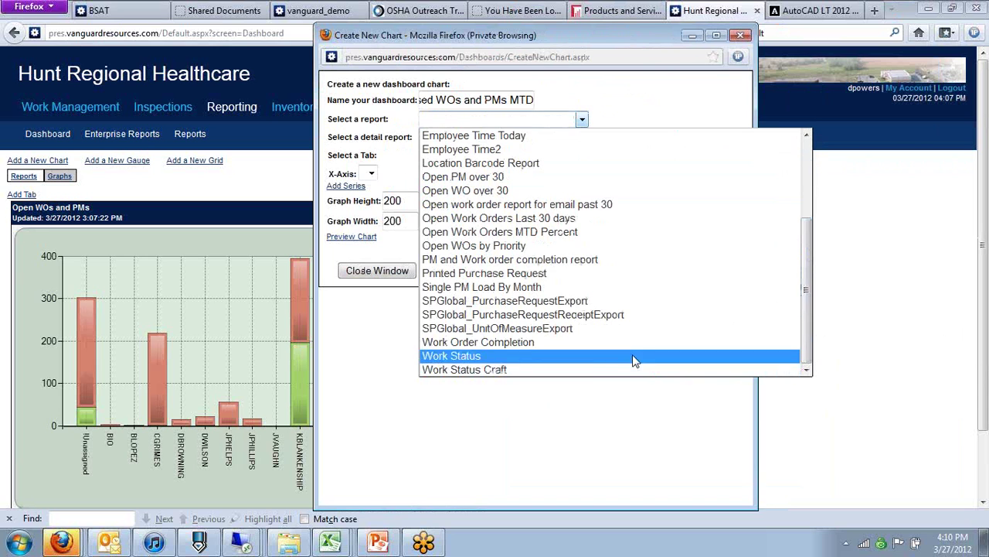
click(597, 356)
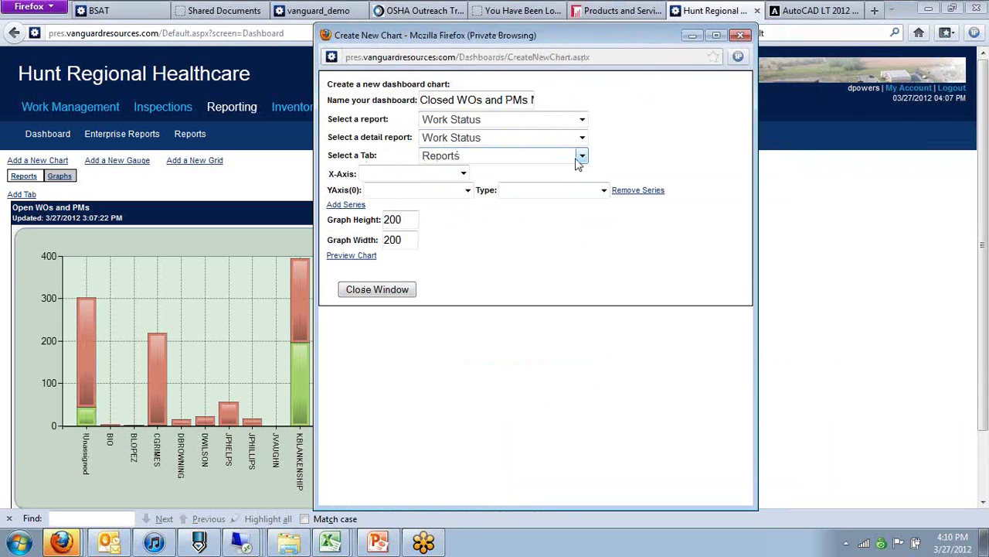
Set the X-axis to Employee and add Closed PMs MTD and Closed WOs MTD as the two Y-axis series.
click(452, 174)
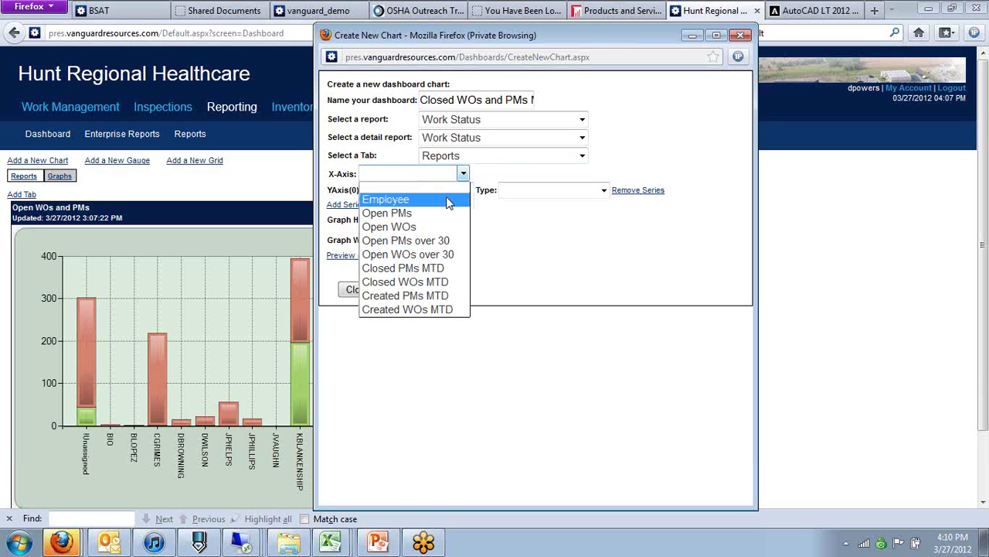
click(449, 200)
click(438, 193)
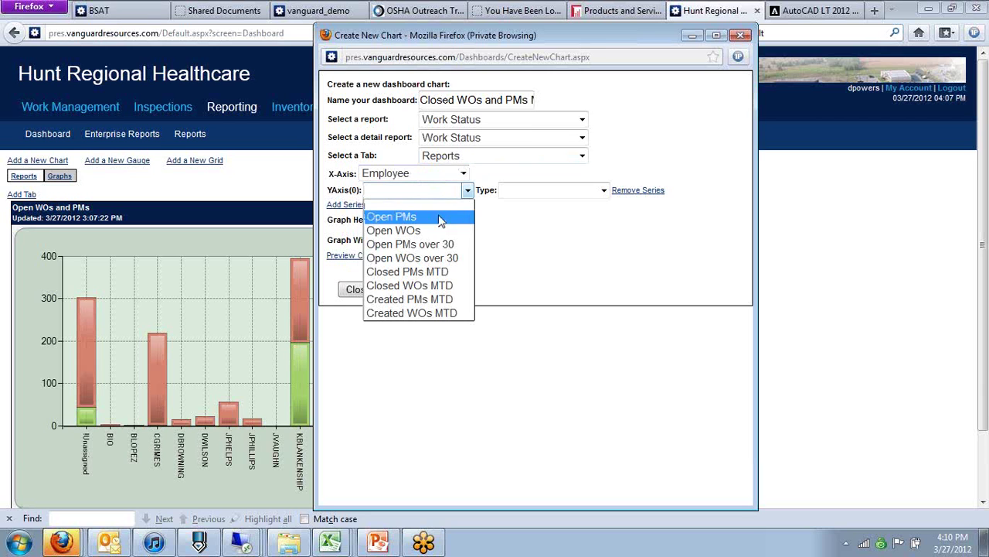
click(437, 270)
click(347, 204)
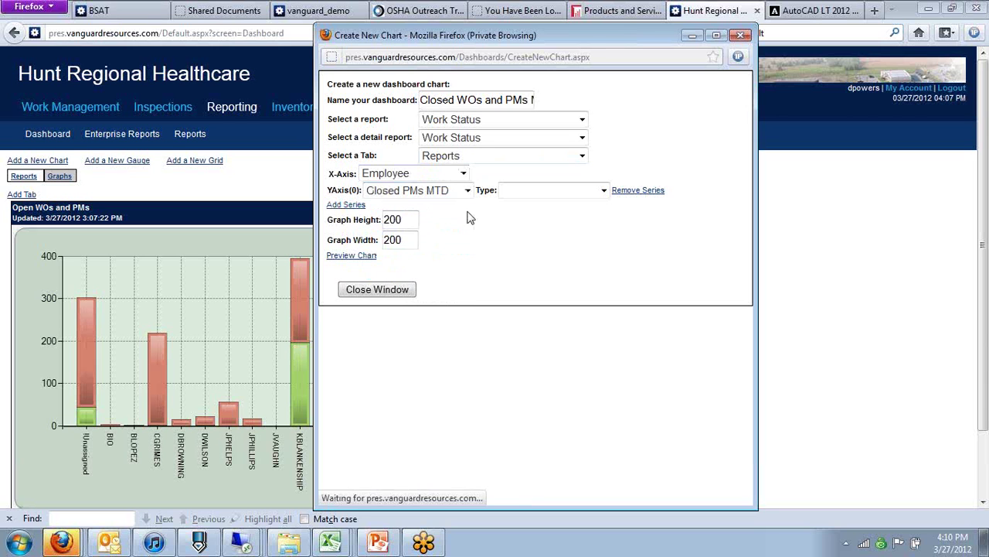
click(468, 208)
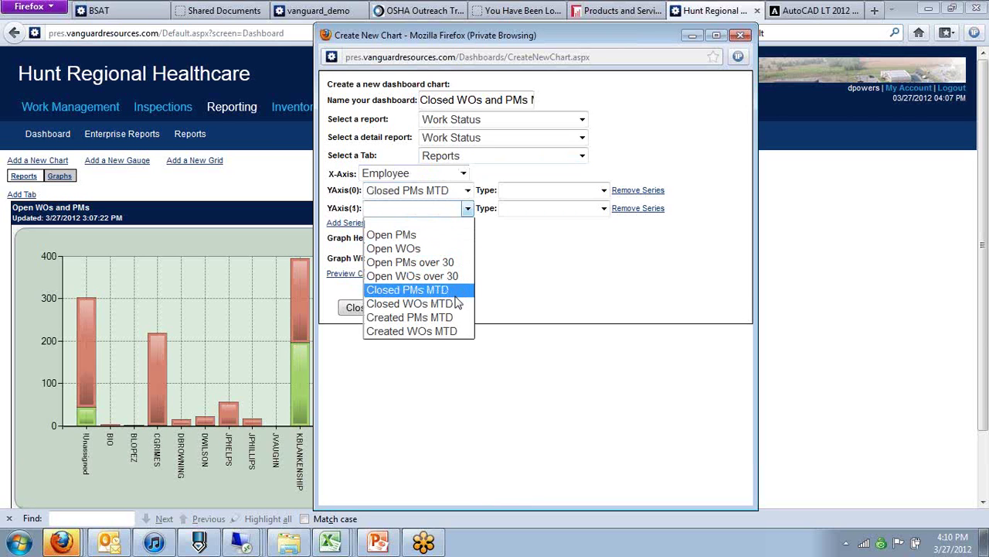
click(455, 304)
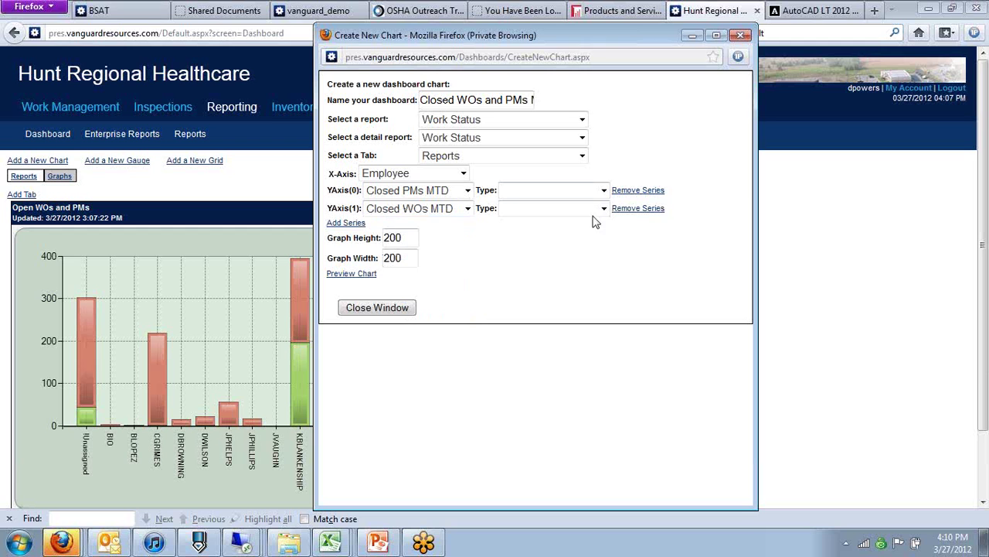
Set the chart type of both the Closed PMs MTD and Closed WOs MTD series to StackedBar.
click(603, 190)
drag(606, 255, 608, 389)
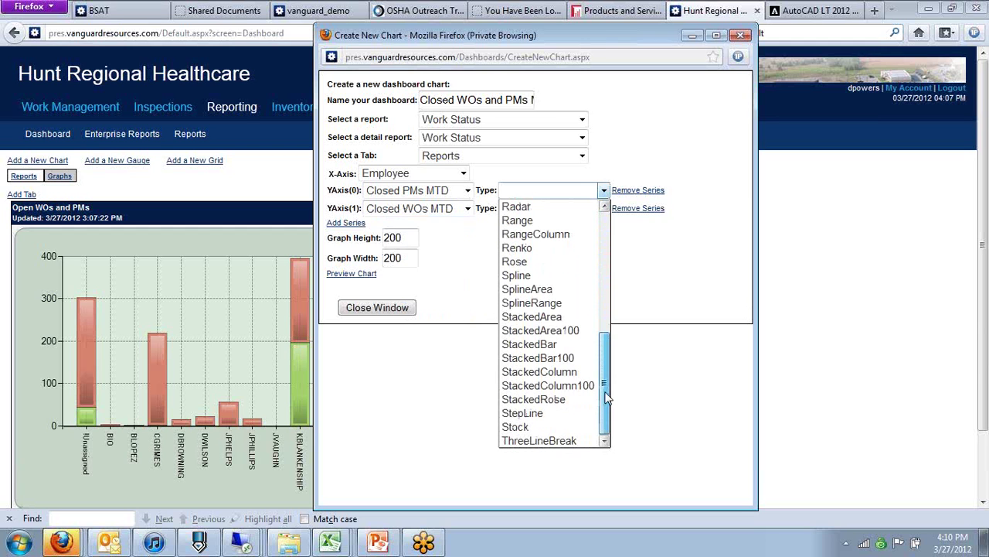
click(580, 346)
click(587, 209)
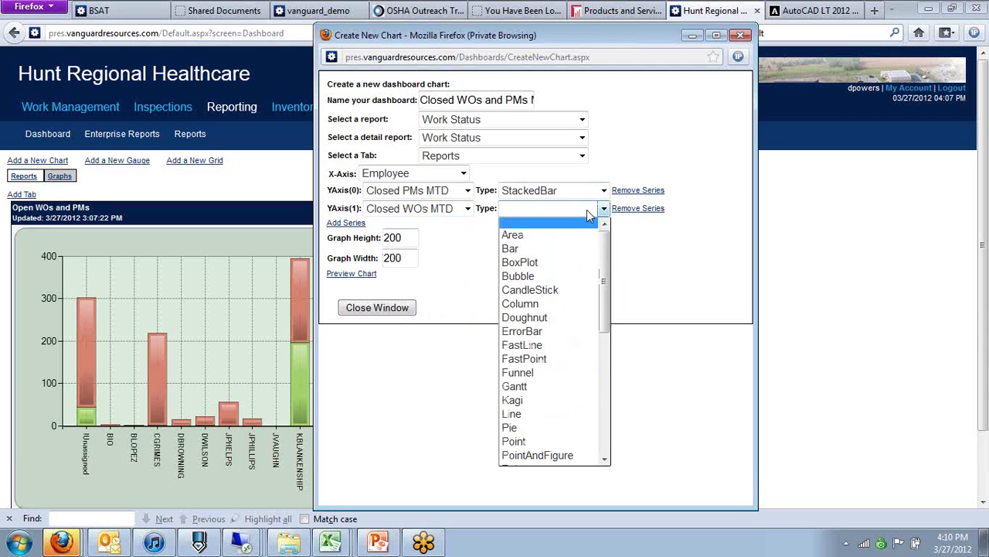
scroll(552, 402, down, 5)
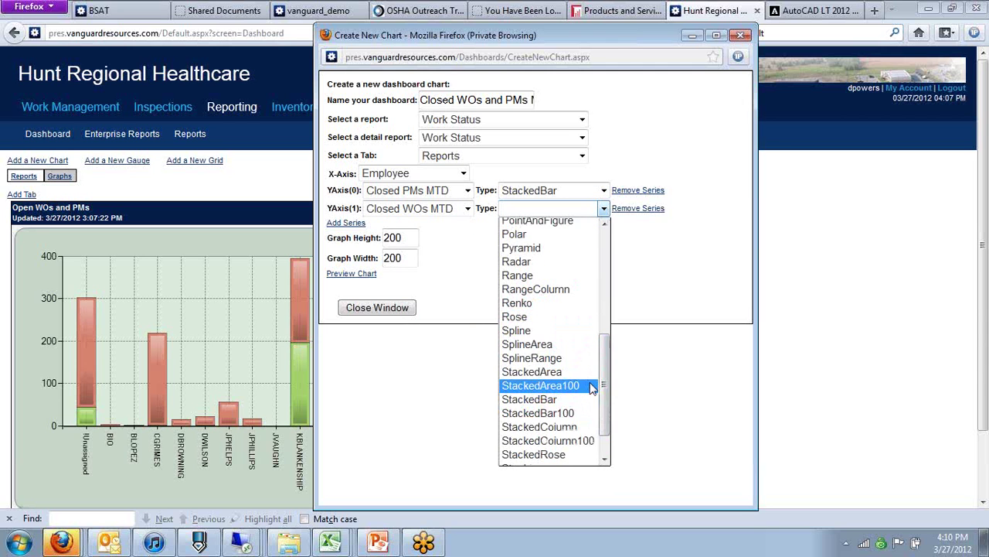
click(579, 398)
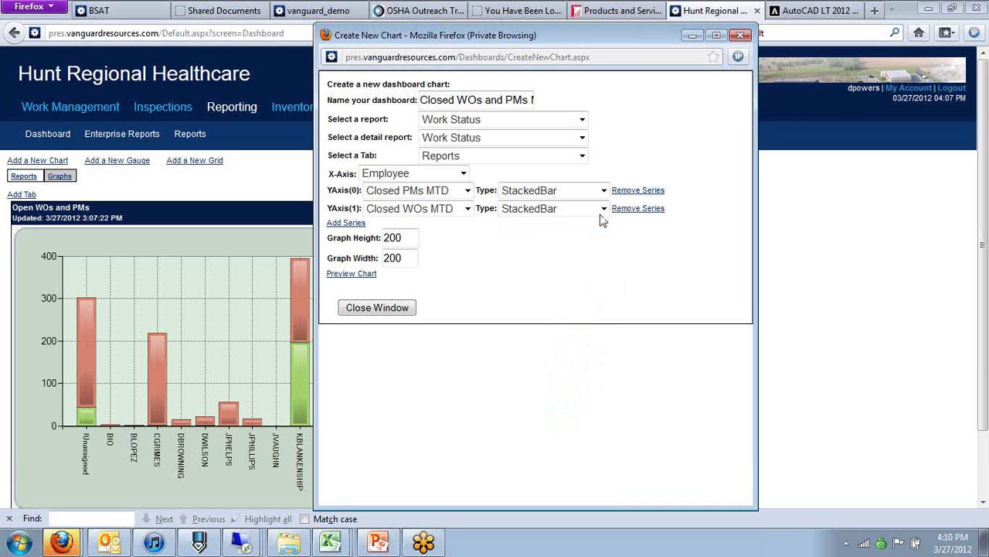
Set the graph height to 400 and the graph width to 600, and preview the chart.
text(4)
click(390, 258)
double_click(389, 257)
click(388, 260)
text(6)
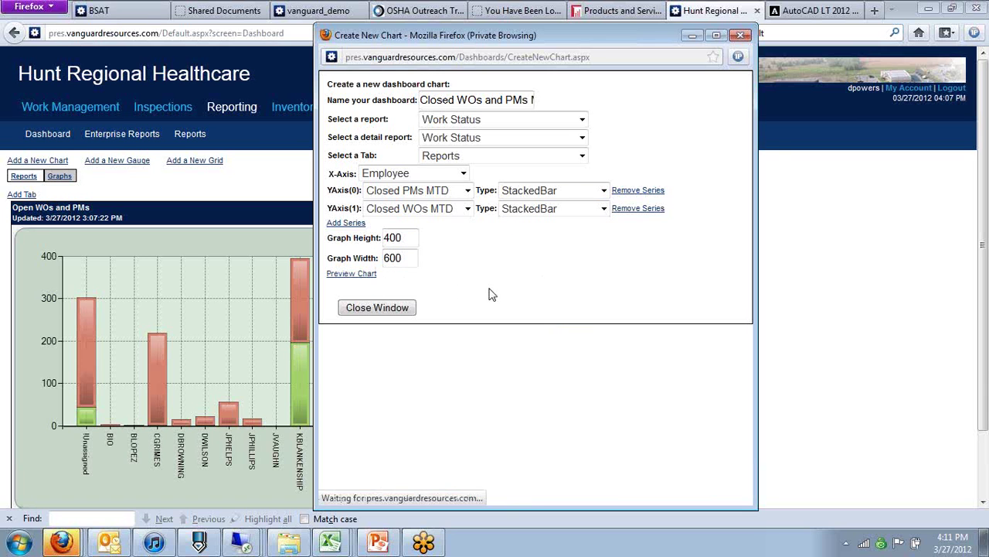
scroll(572, 300, down, 2)
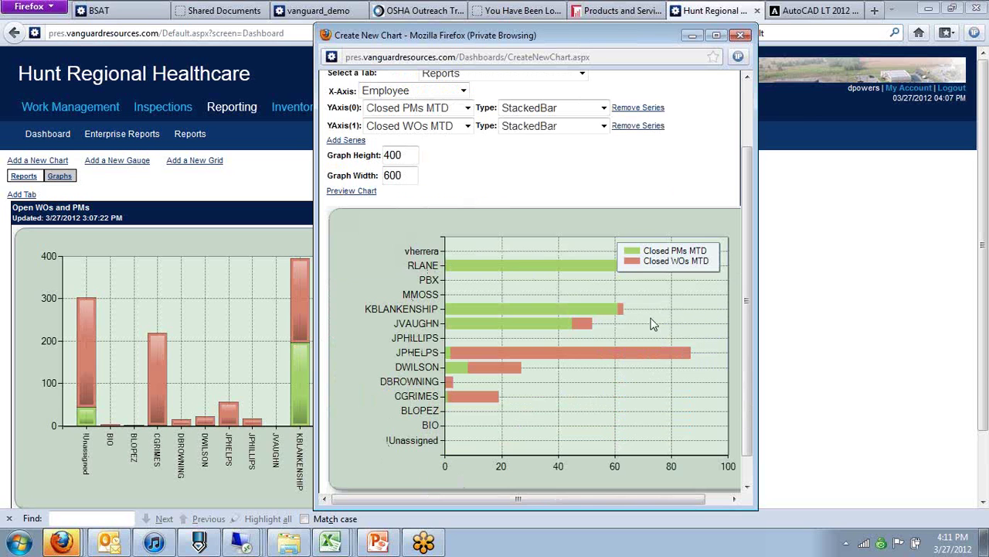
Change the type of both closed-work series to StackedColumn and preview the chart again.
click(596, 109)
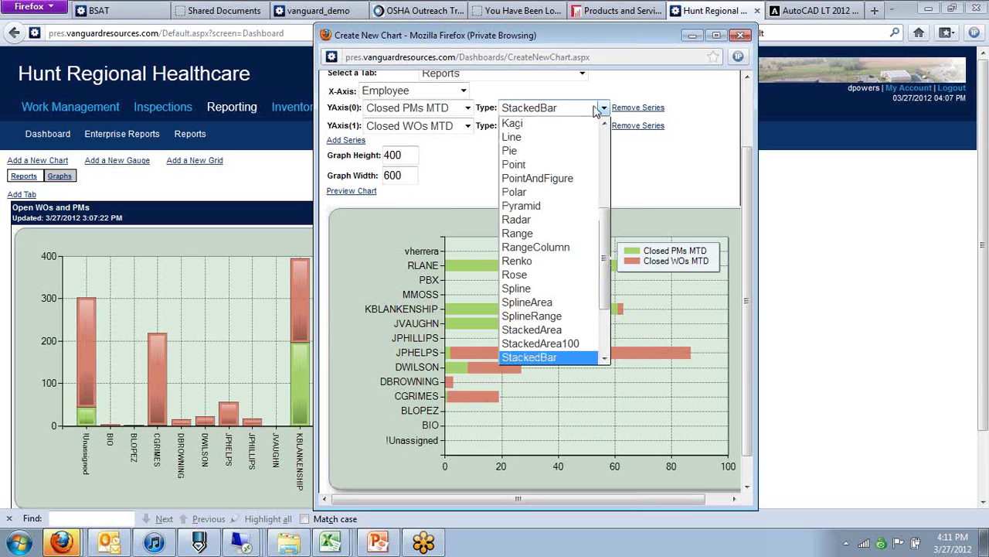
scroll(609, 324, down, 2)
scroll(611, 329, down, 2)
click(581, 292)
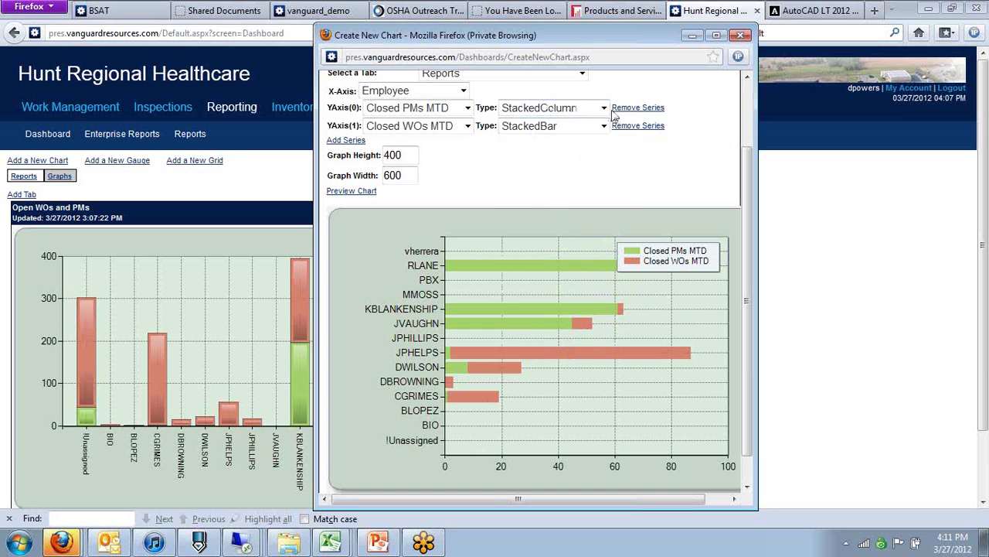
click(604, 125)
scroll(611, 255, down, 2)
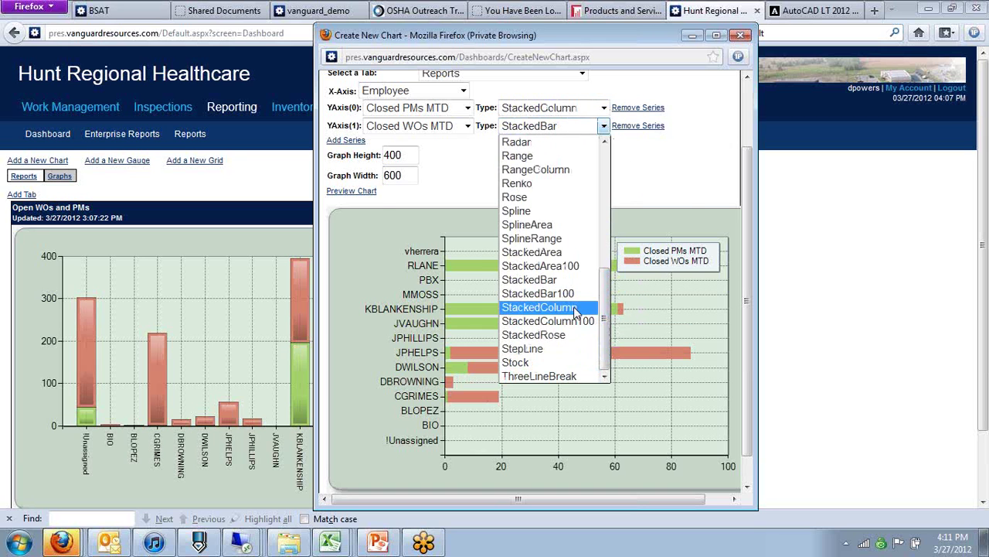
click(576, 309)
click(360, 193)
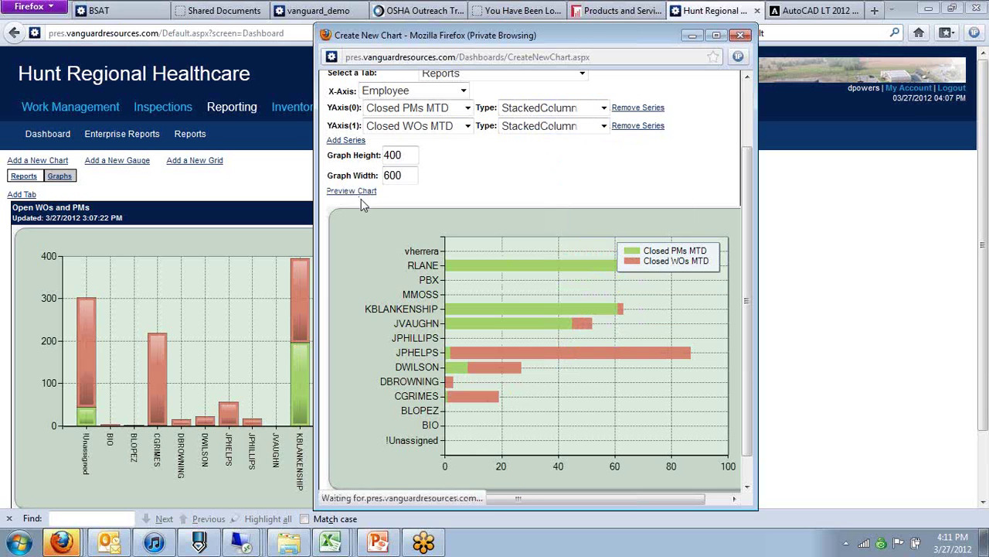
scroll(620, 230, down, 3)
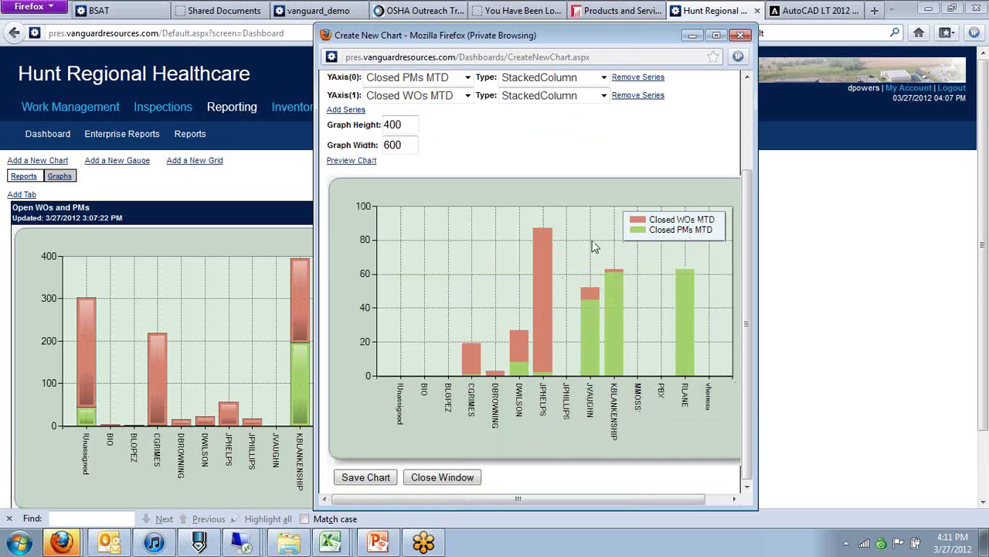
Save the Closed WOs and PMs MTD chart and place it beside the Open WOs and PMs chart on the dashboard.
click(387, 478)
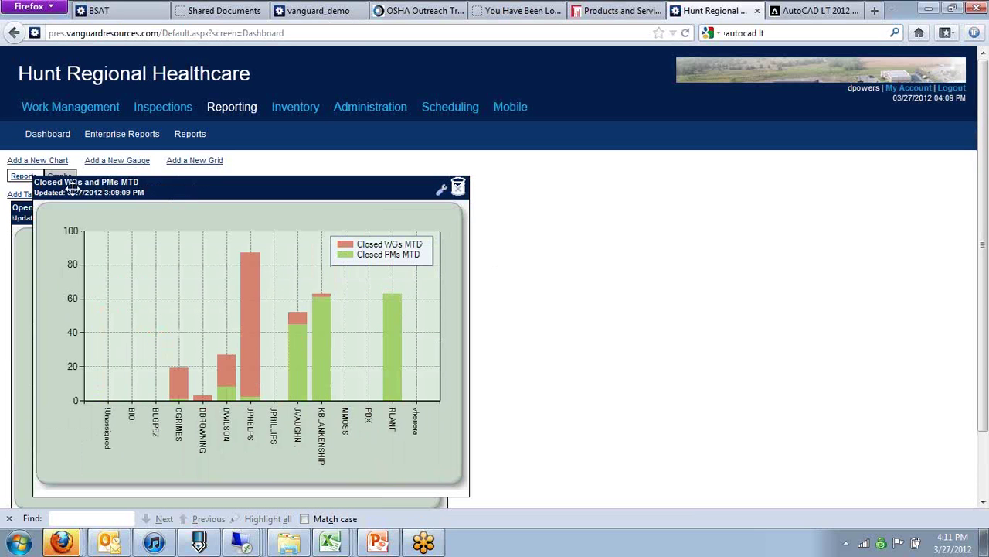
drag(180, 188, 614, 210)
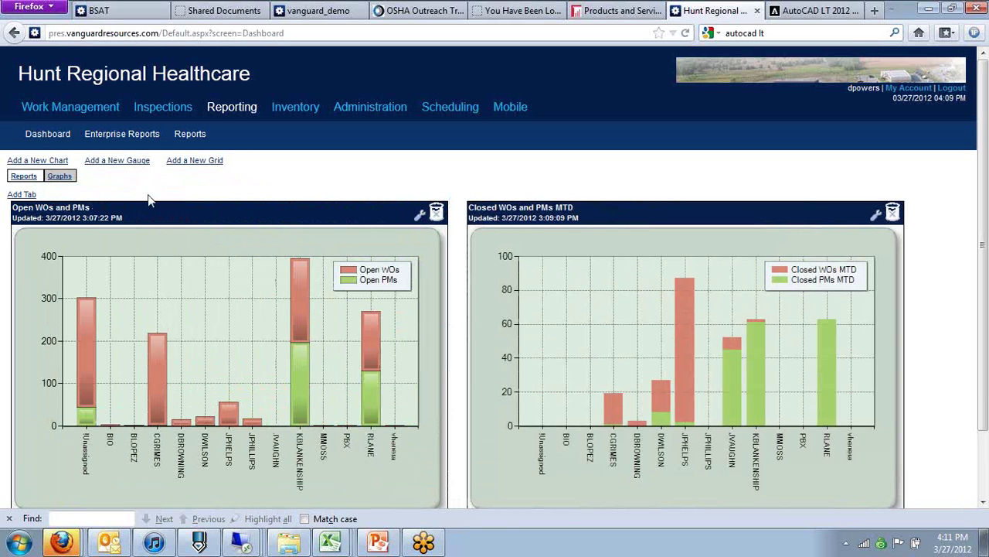
Start another dashboard chart and name it "Open WOs and PMs over 30 days".
click(38, 162)
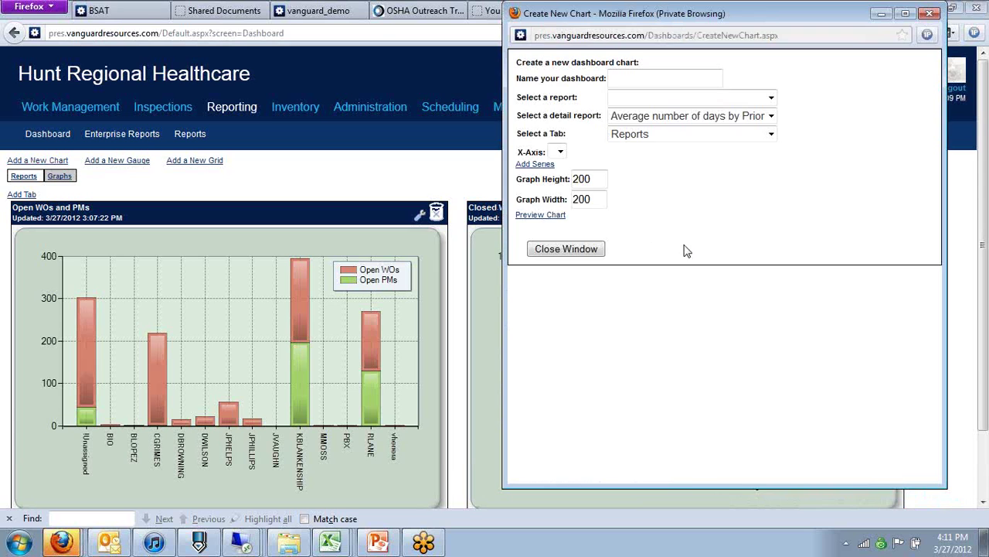
click(650, 72)
text(Open WOs and P)
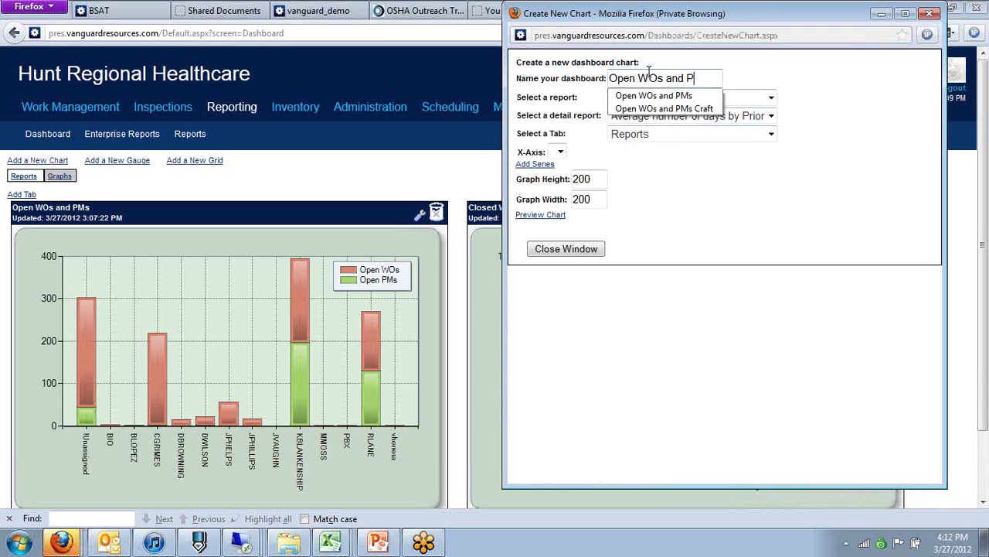
text(Ms over)
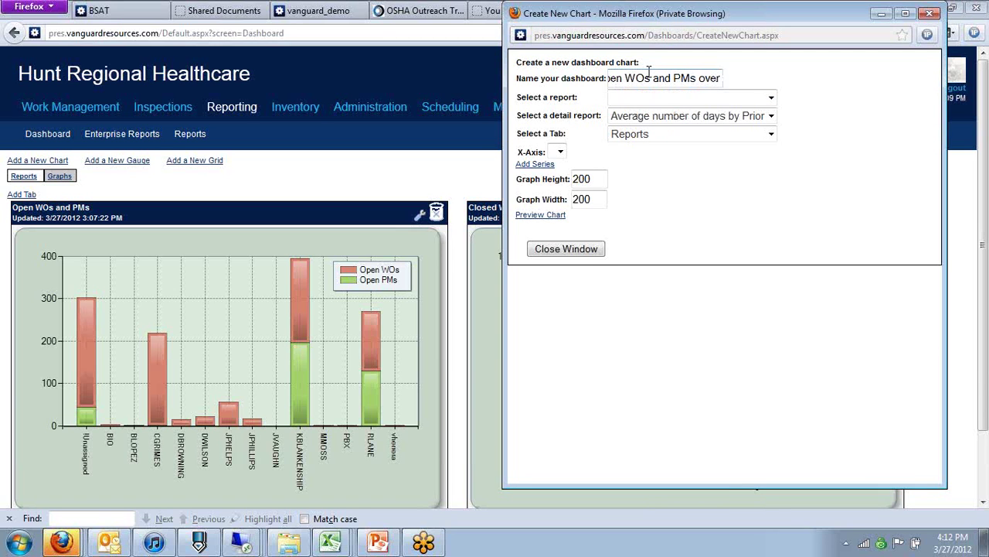
text( 30 days)
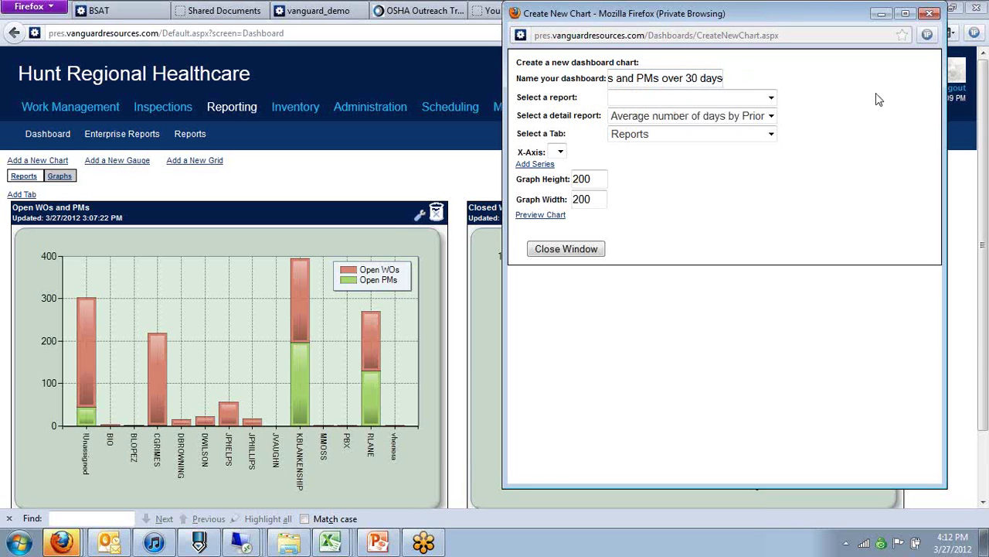
Base the over-30-days chart on the Work Status report and set its X-axis to Employee.
drag(823, 14, 716, 43)
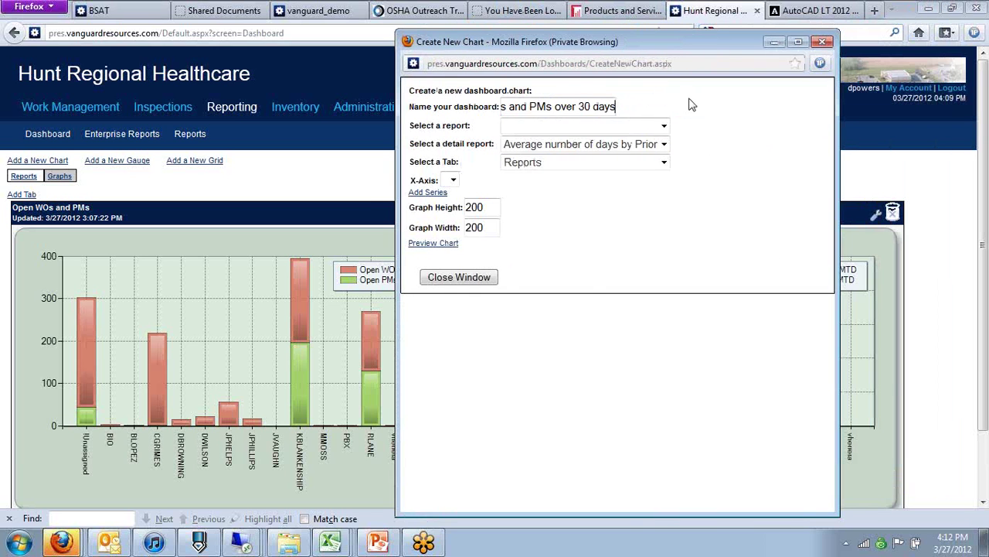
click(661, 126)
drag(888, 177, 927, 391)
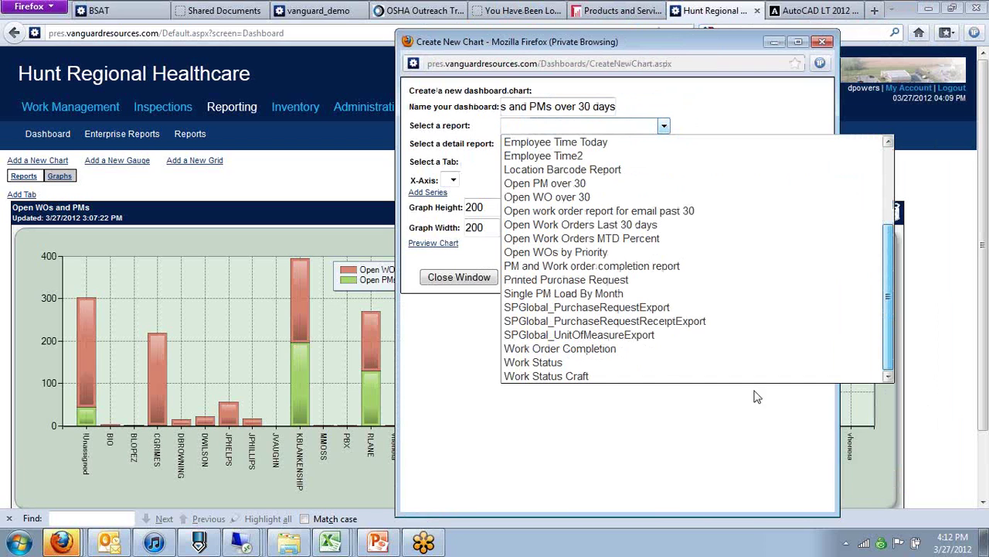
click(630, 362)
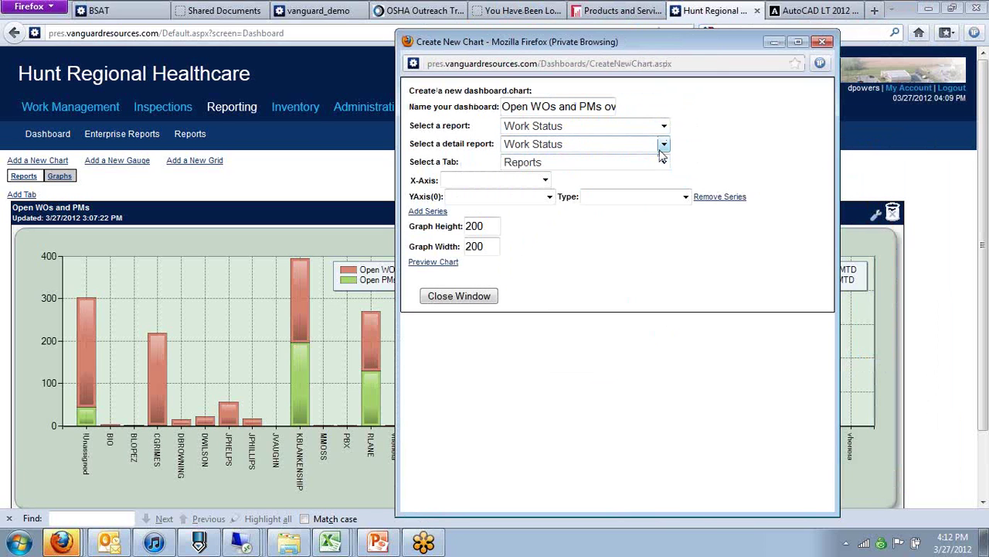
click(528, 181)
click(520, 206)
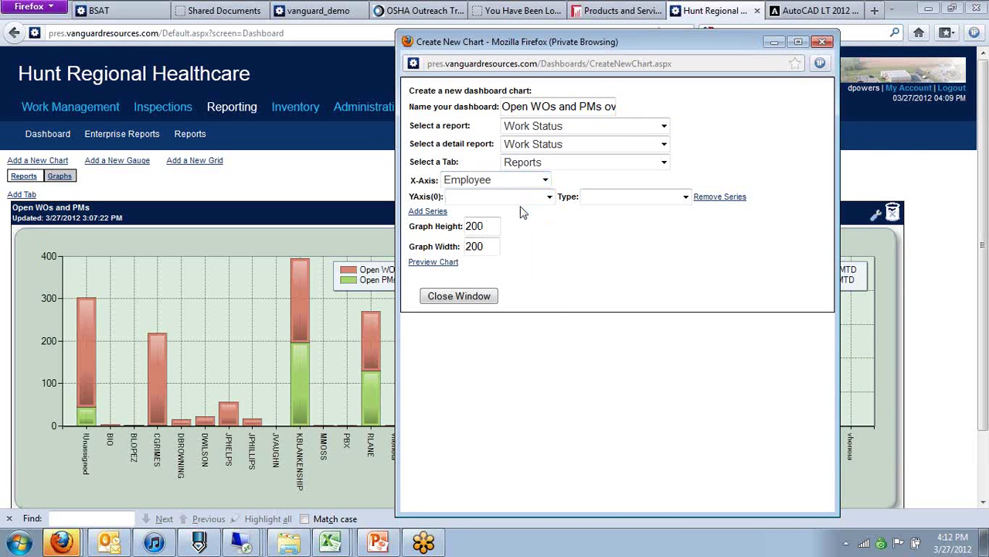
Plot Open PMs over 30 as the first Y-axis series and add a second series for Open WOs over 30.
click(547, 196)
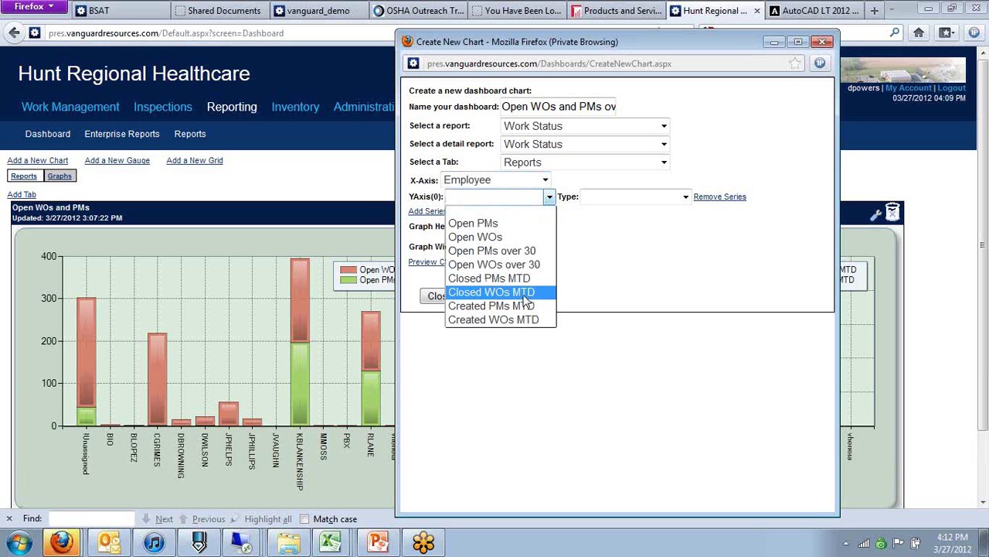
click(522, 252)
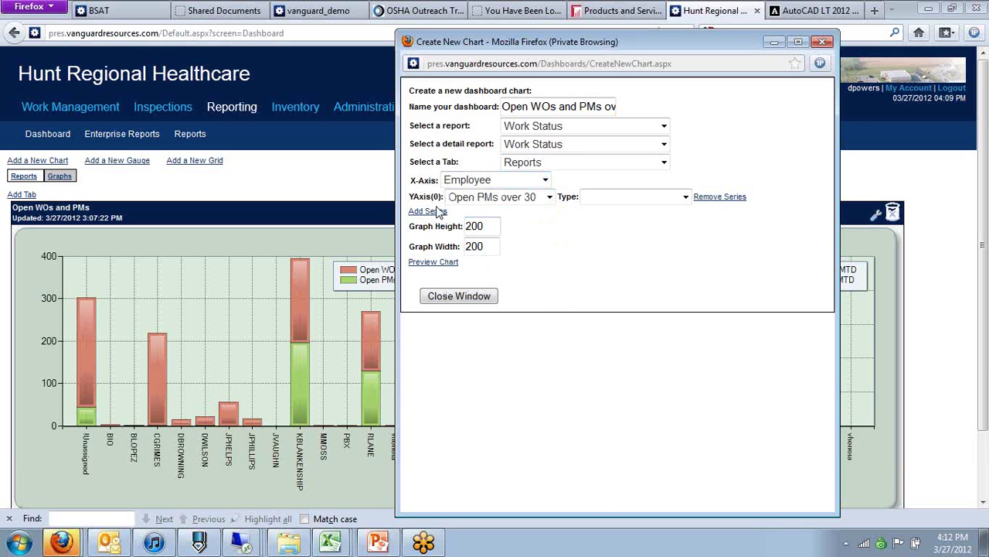
click(431, 212)
click(541, 215)
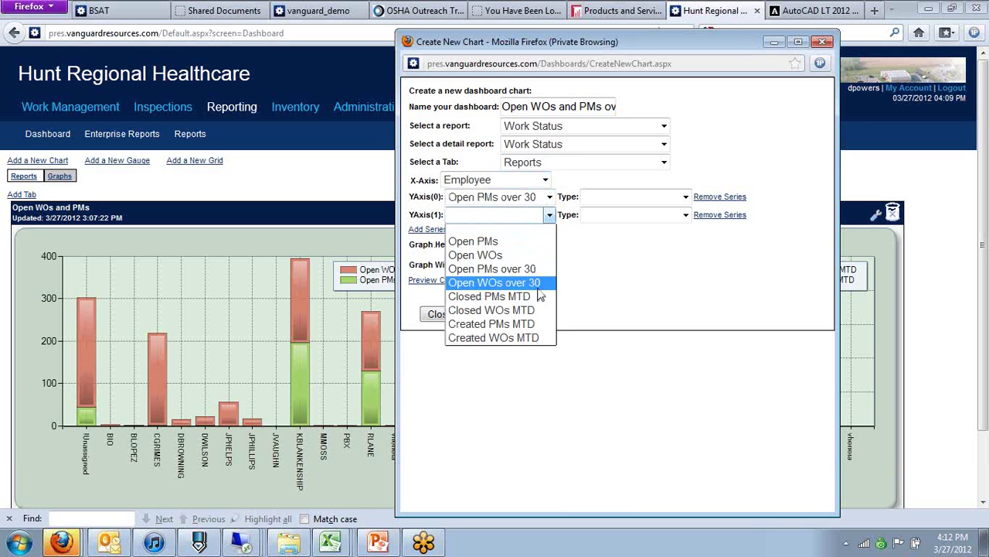
click(537, 284)
Set the type of both over-30 series to StackedColumn.
click(670, 198)
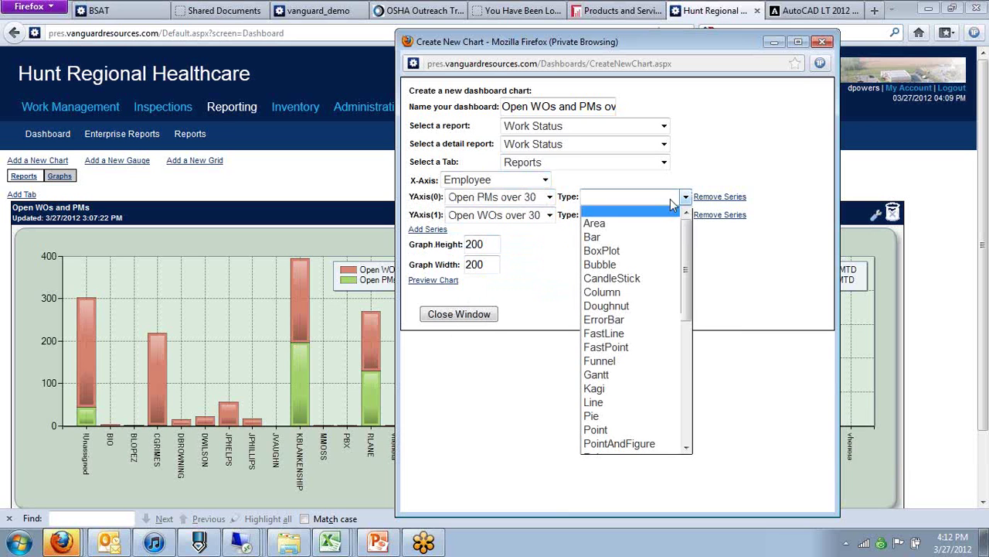
drag(683, 292, 705, 421)
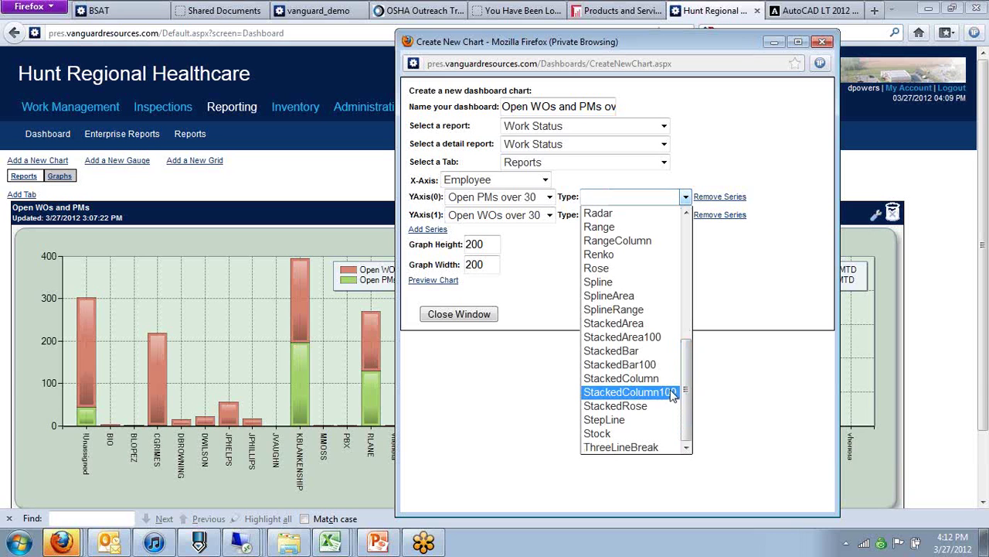
click(646, 378)
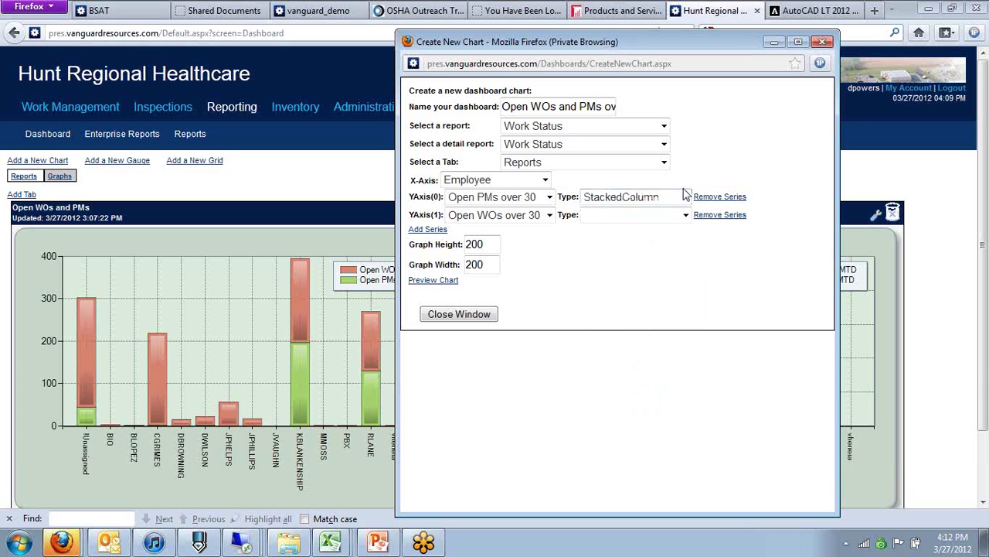
click(685, 215)
drag(688, 276, 688, 429)
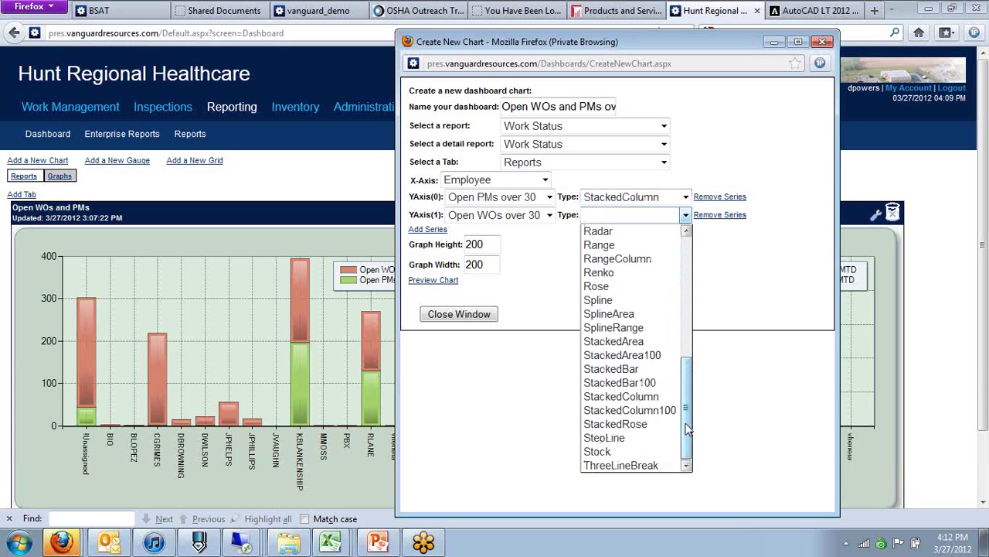
click(641, 396)
Set the graph height to 400 and the graph width to 600, and preview the chart.
click(470, 244)
key(BackSpace)
text(4)
key(Escape)
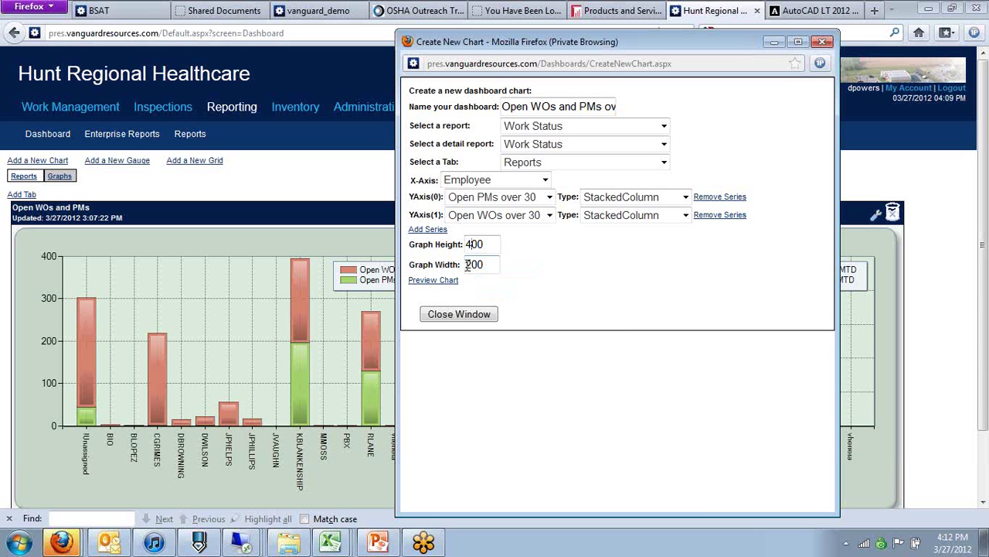
click(433, 280)
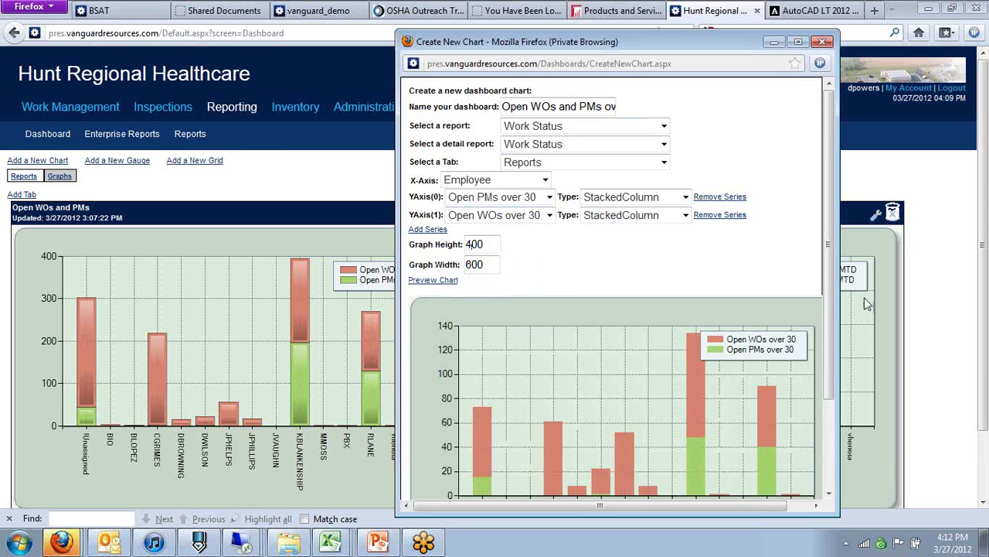
Save the over-30-days chart and place it on the dashboard beneath the Closed WOs and PMs MTD chart.
drag(832, 296, 835, 407)
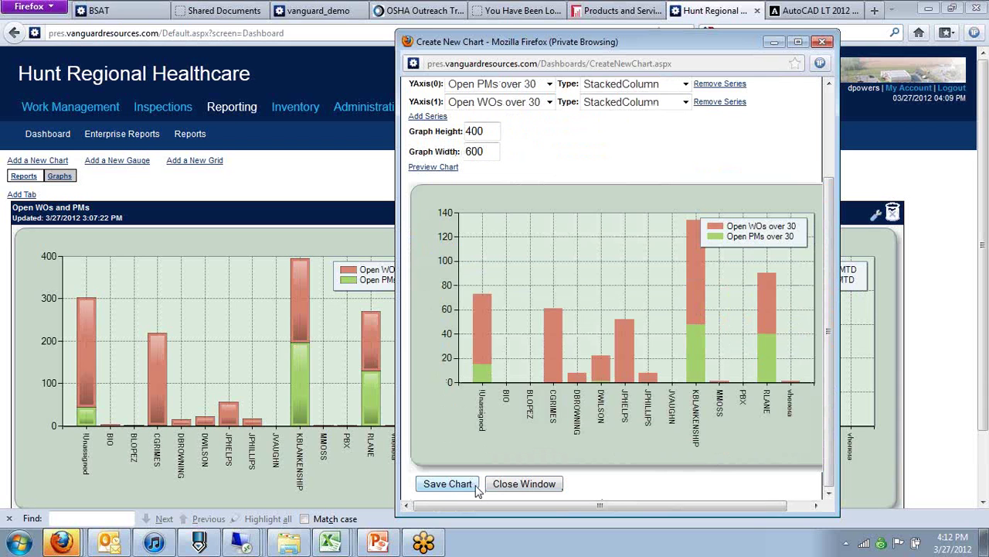
click(448, 485)
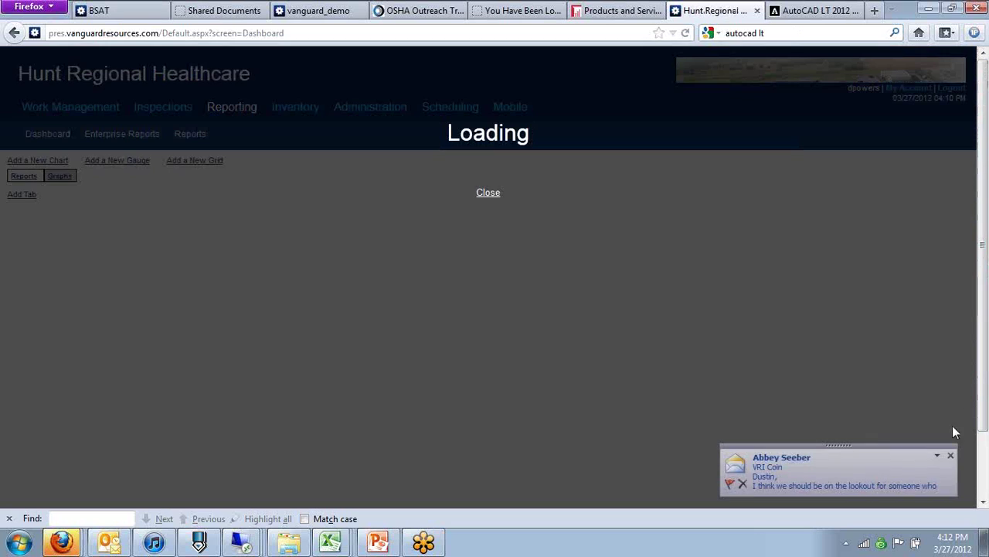
click(952, 457)
scroll(494, 310, down, 2)
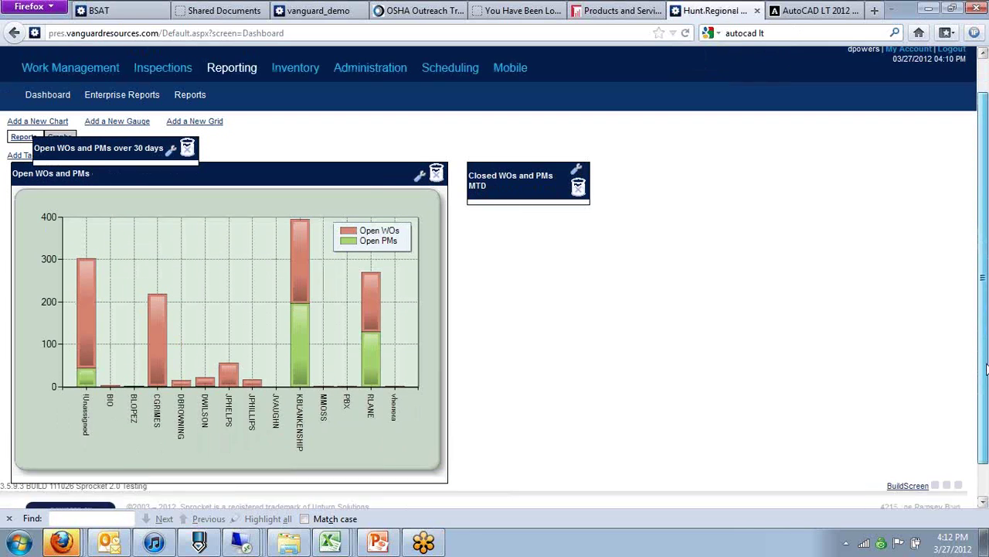
drag(181, 111, 707, 477)
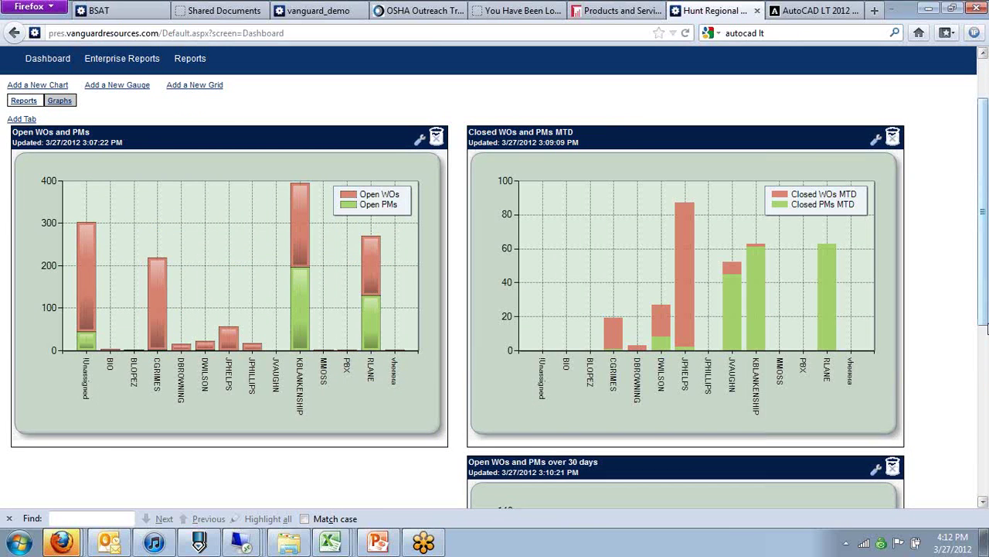
scroll(648, 441, down, 8)
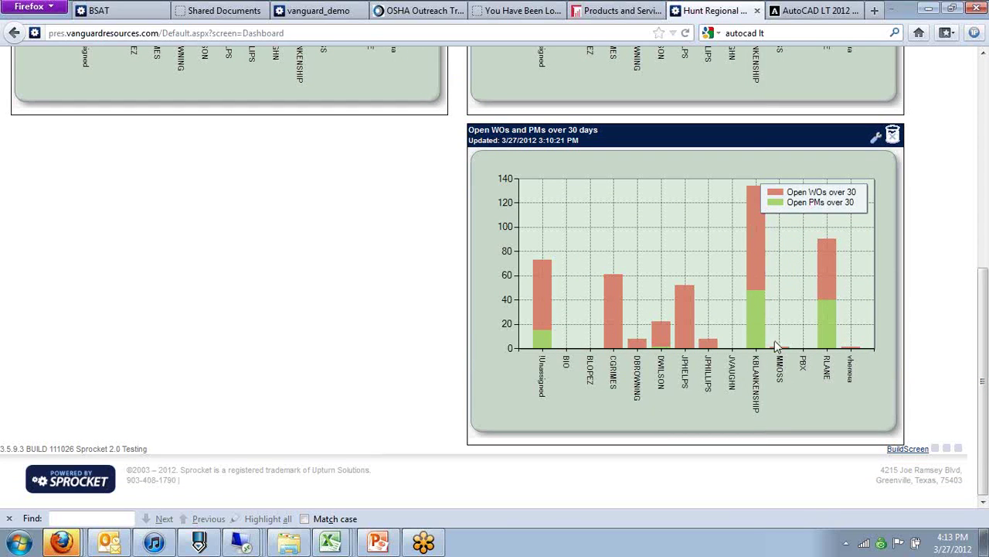
Start a new dashboard grid and name it "Open WOs by Priority".
drag(983, 409, 982, 114)
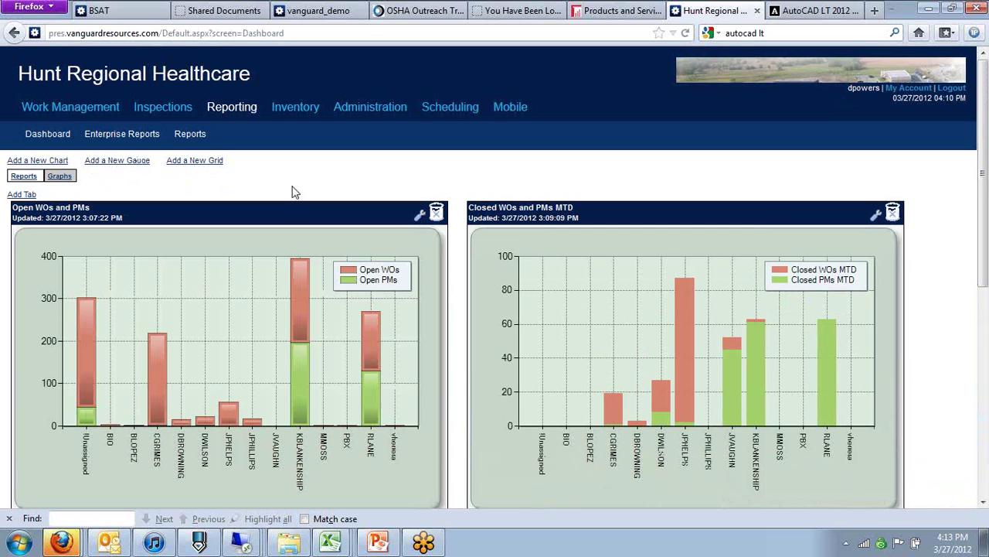
scroll(358, 191, down, 5)
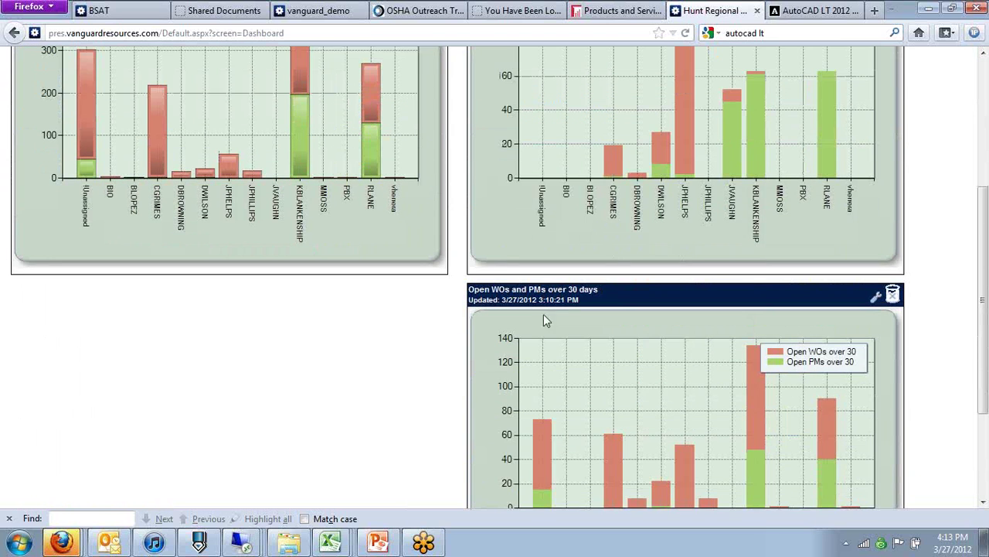
scroll(533, 349, up, 5)
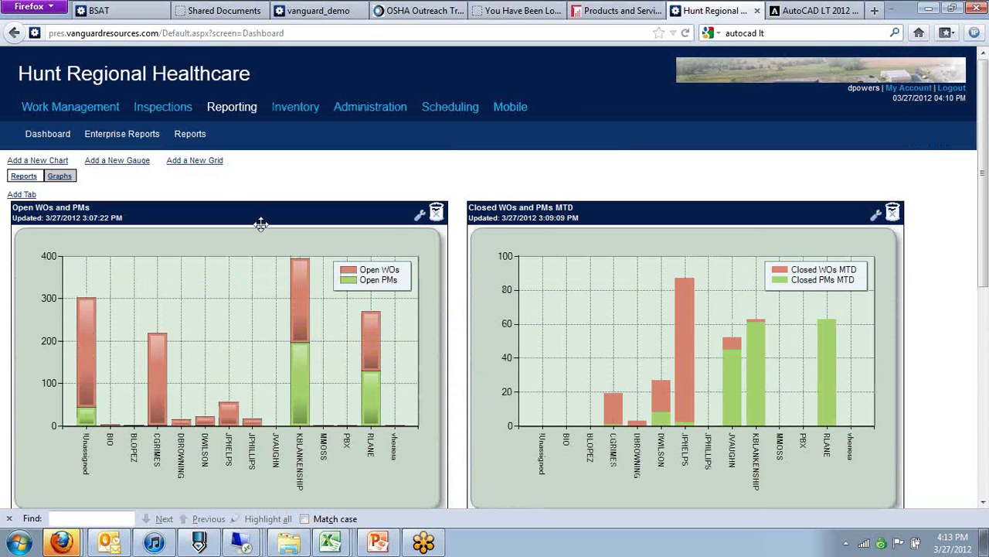
click(195, 163)
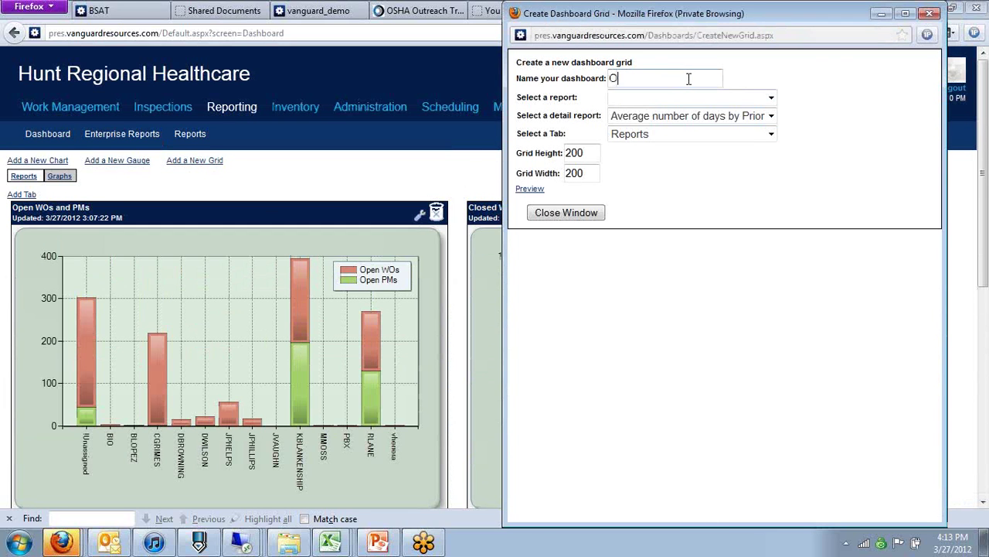
text(Open WOs by Priority)
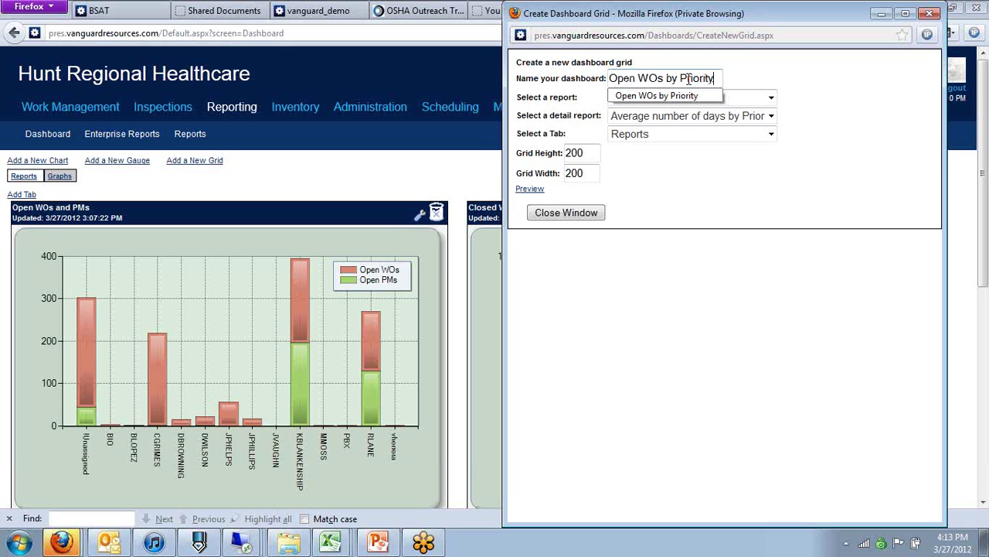
Base the grid on the Open WOs by Priority report and preview it.
click(775, 98)
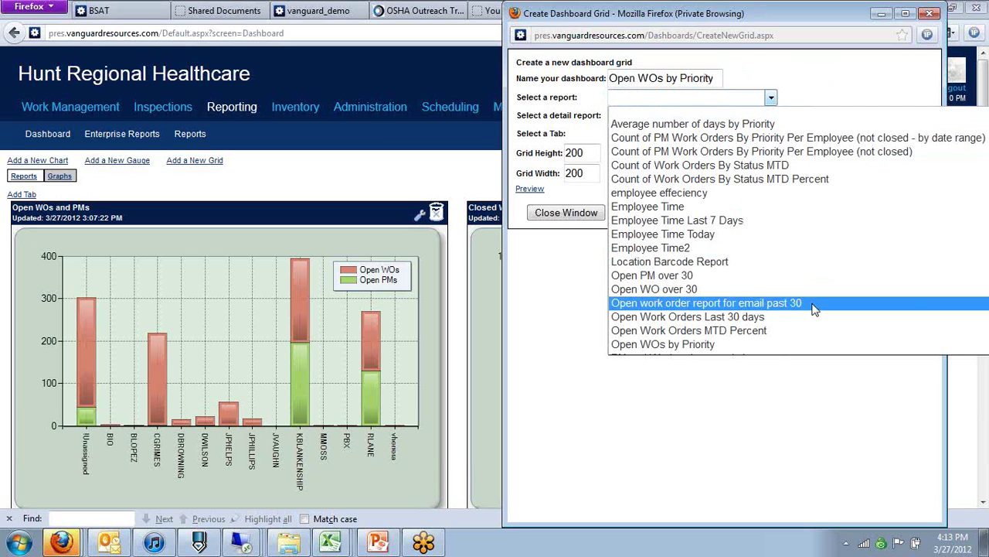
click(814, 17)
drag(813, 17, 552, 25)
click(509, 105)
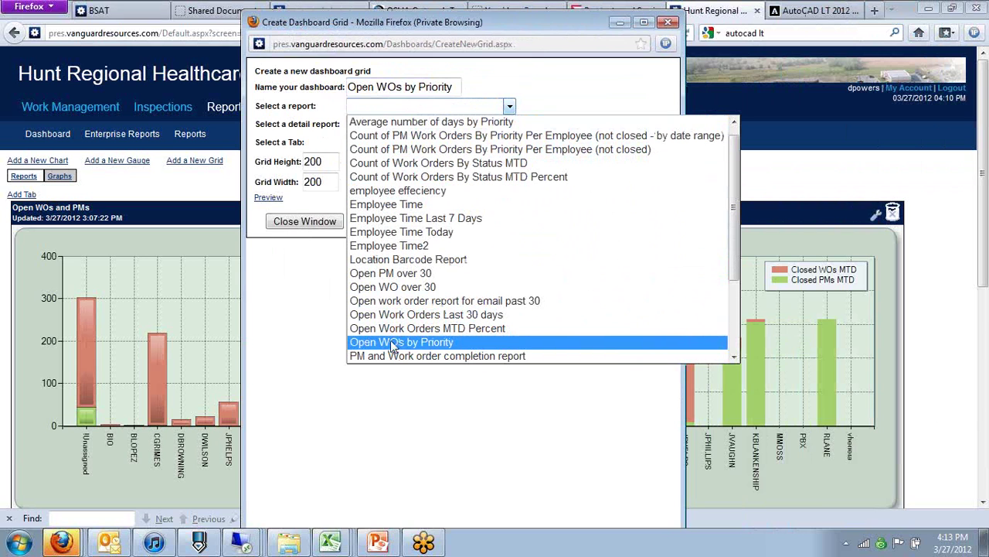
click(392, 343)
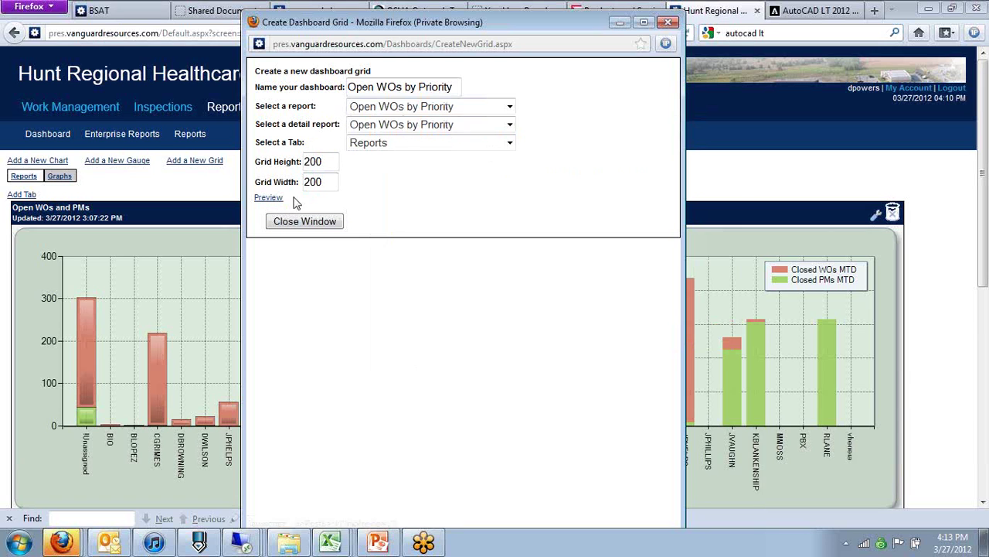
click(270, 197)
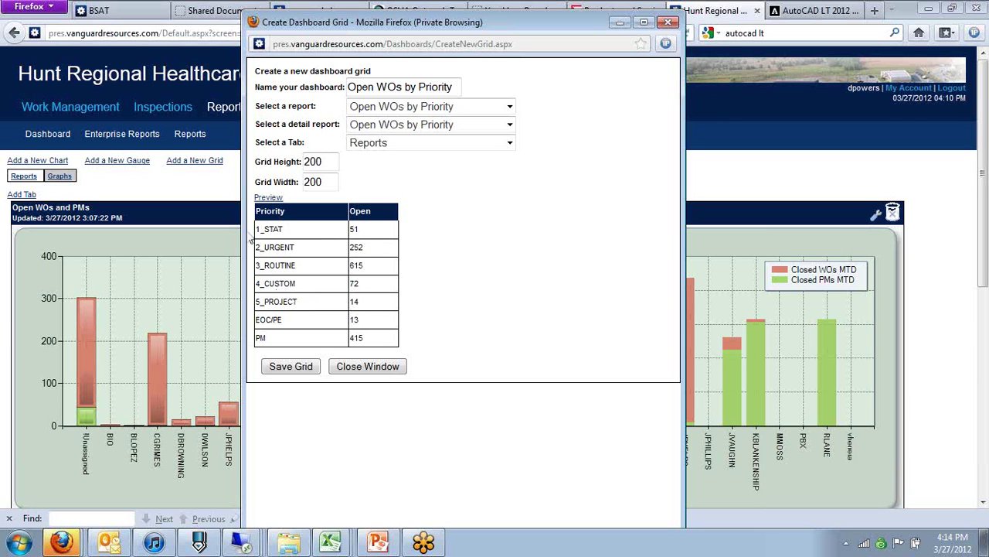
Save the Open WOs by Priority grid and place it on the dashboard beneath the Open WOs and PMs chart.
drag(284, 229, 255, 231)
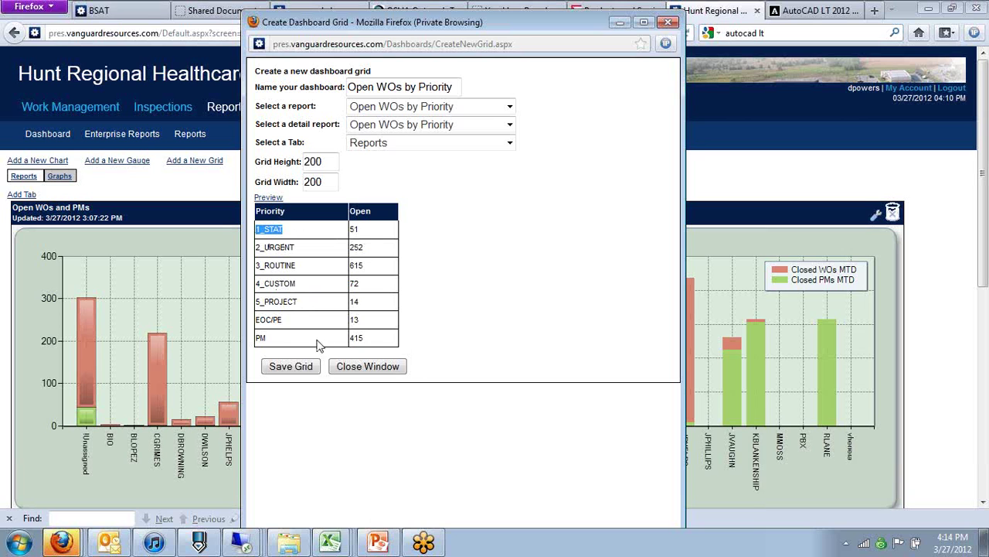
click(290, 369)
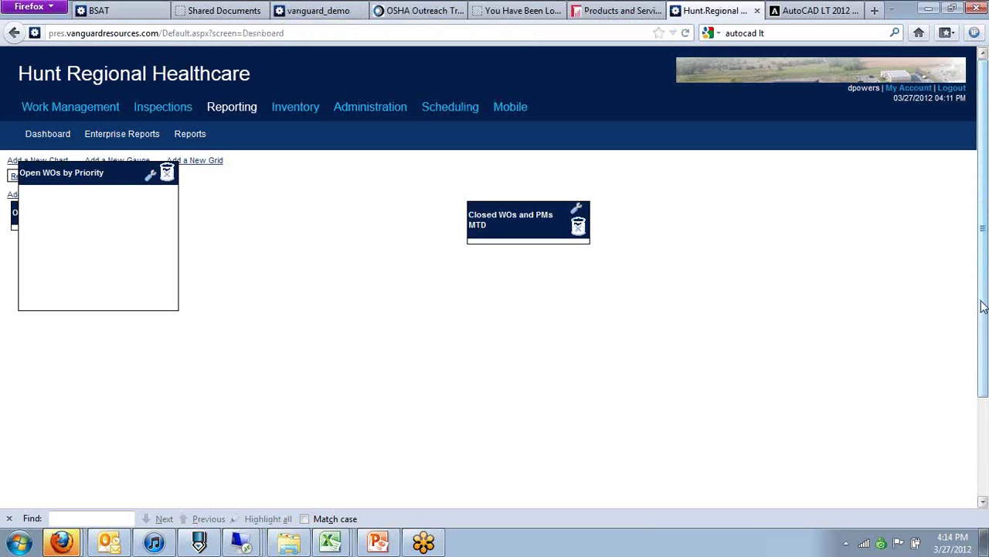
drag(983, 307, 985, 408)
drag(93, 54, 89, 416)
scroll(553, 369, down, 4)
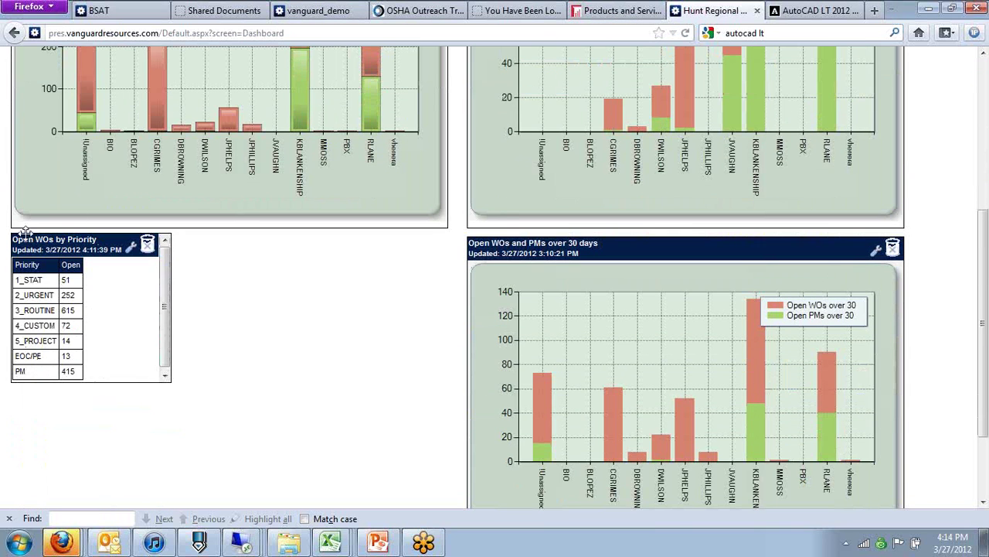
drag(40, 246, 41, 250)
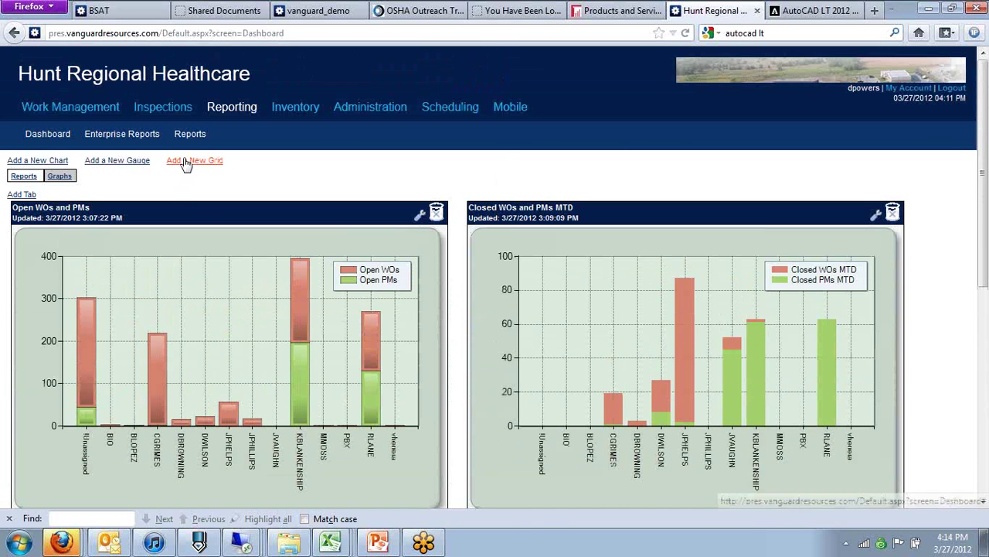
Start another dashboard grid named "Average days to close", based on the Average number of days by Priority report.
click(189, 161)
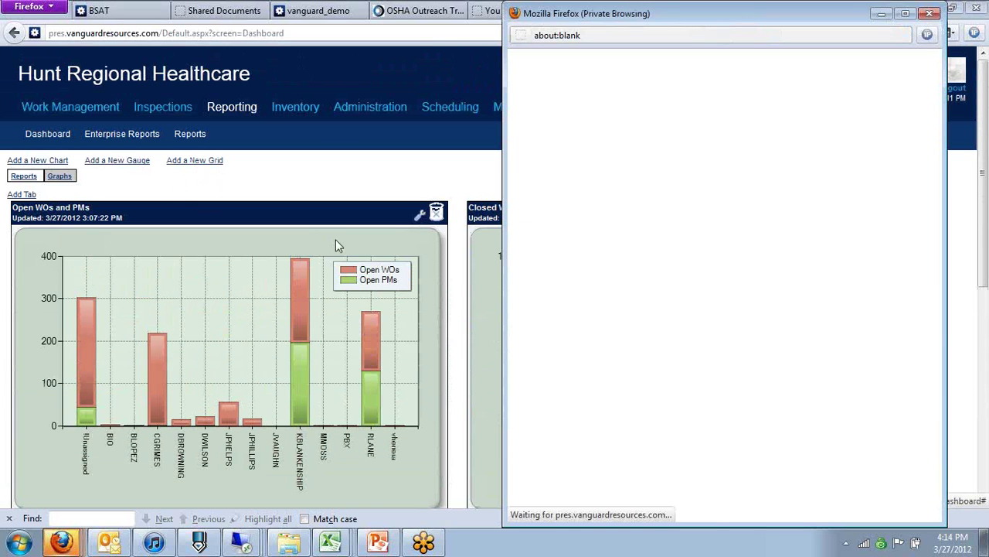
click(658, 79)
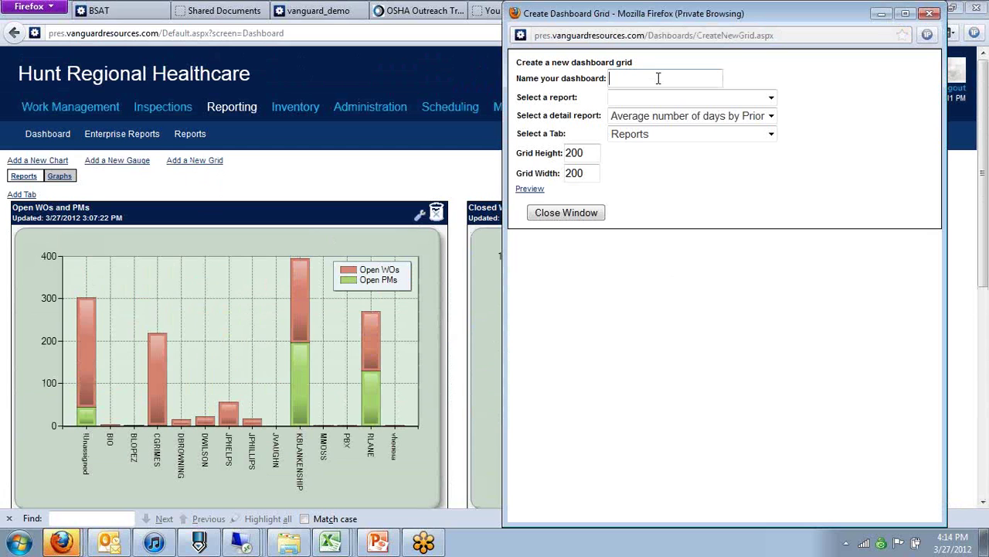
text(Aver)
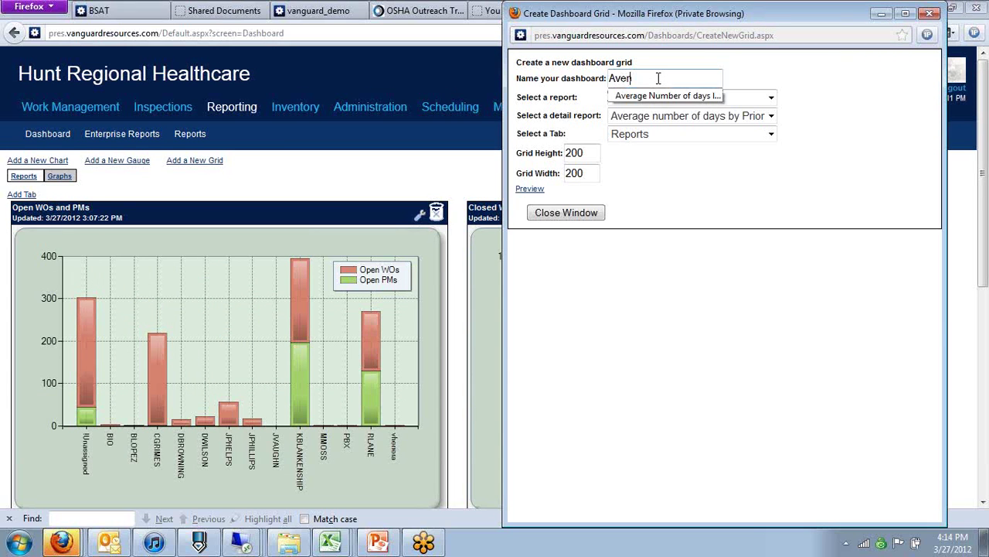
text(age days to close)
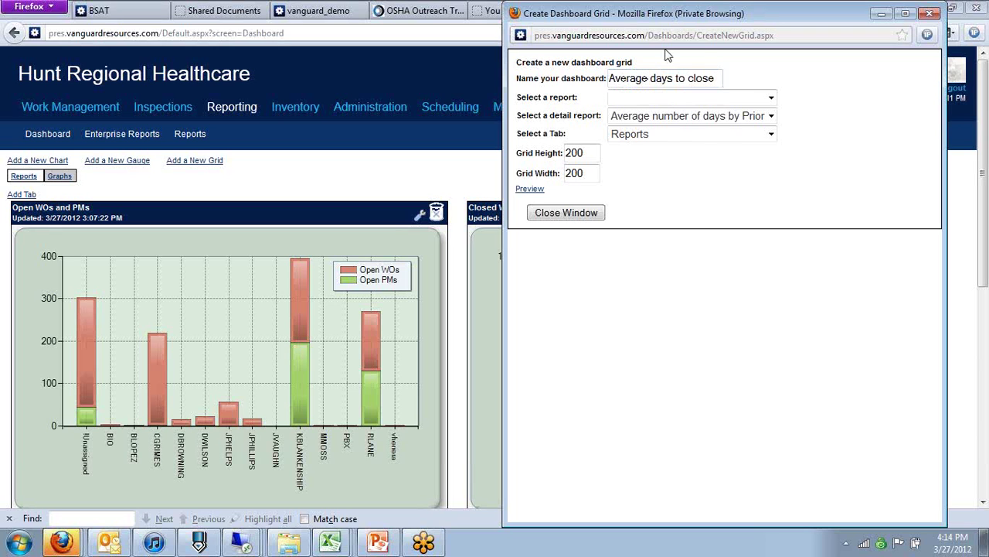
click(771, 98)
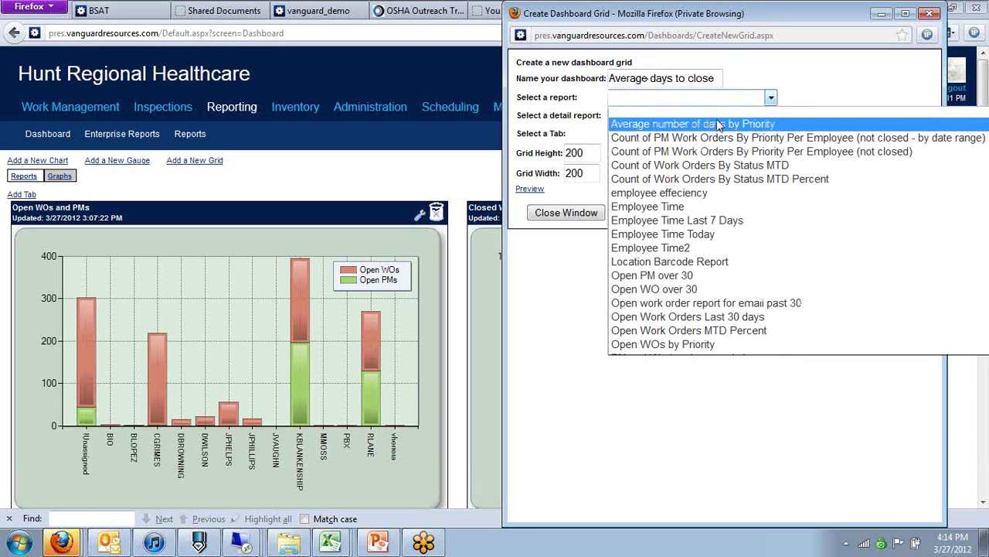
click(692, 125)
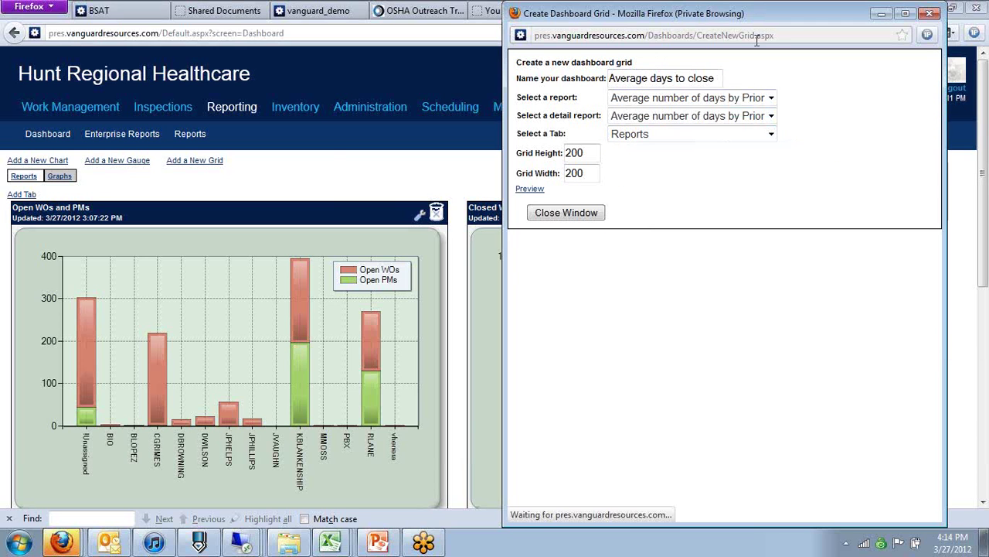
Set the Average days to close grid's height and width to 400 and preview it.
drag(778, 24, 619, 32)
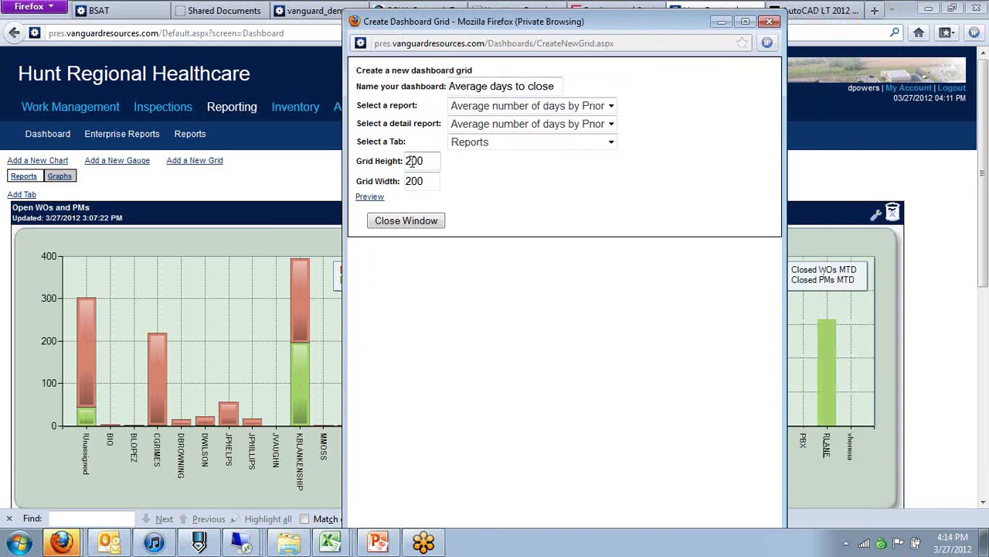
double_click(412, 161)
text(400)
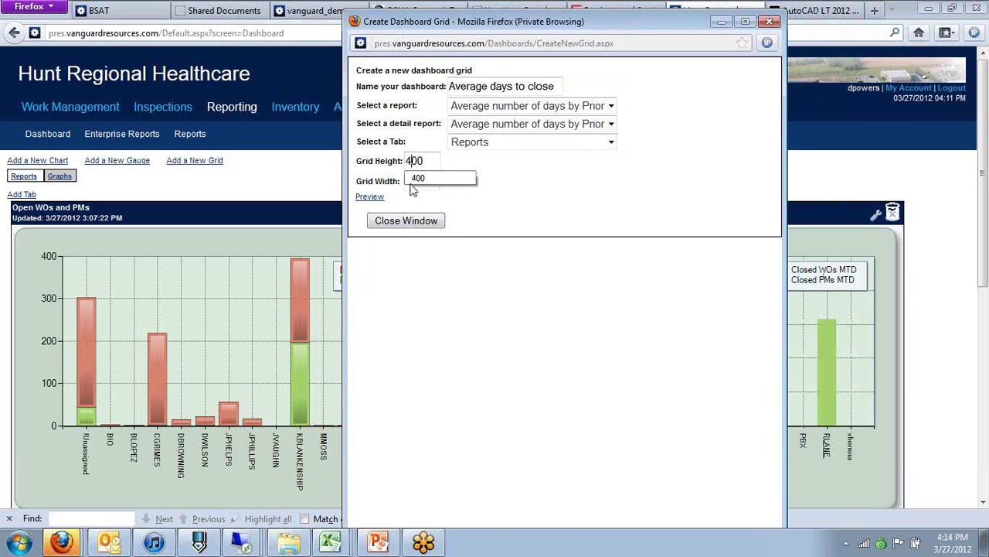
click(535, 198)
double_click(412, 181)
text(400)
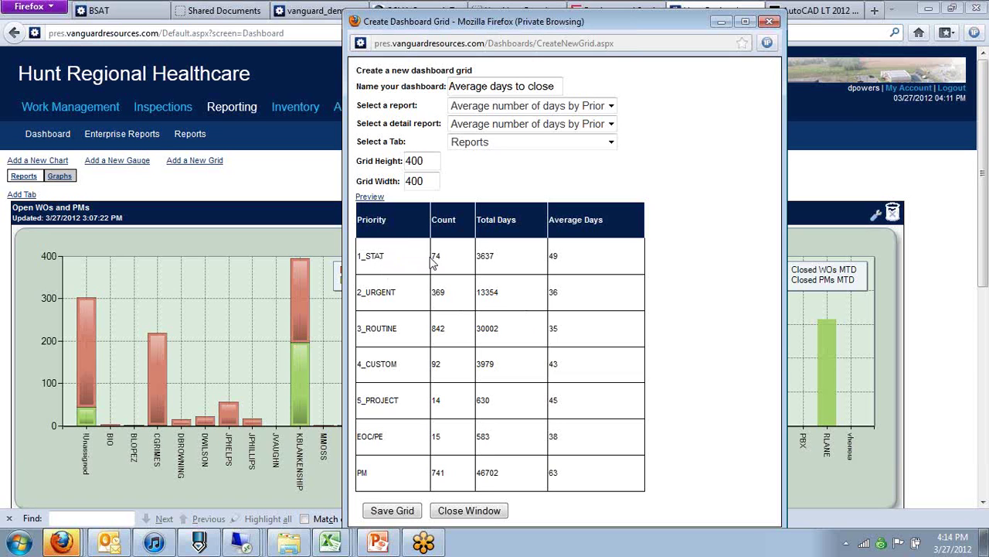
Save the Average days to close grid and place it on the dashboard beside the Open WOs by Priority grid.
drag(445, 264, 363, 259)
click(506, 266)
drag(579, 260, 536, 265)
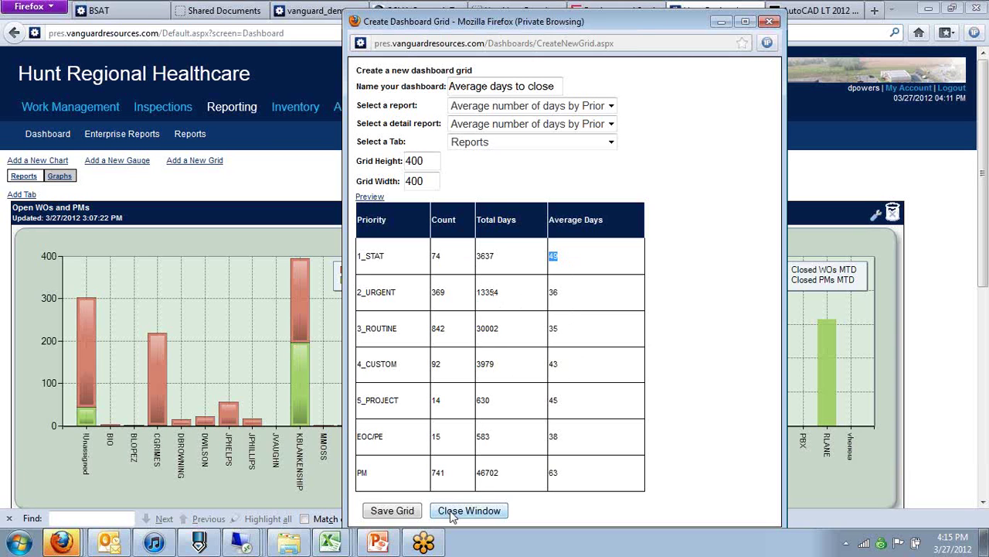
click(394, 511)
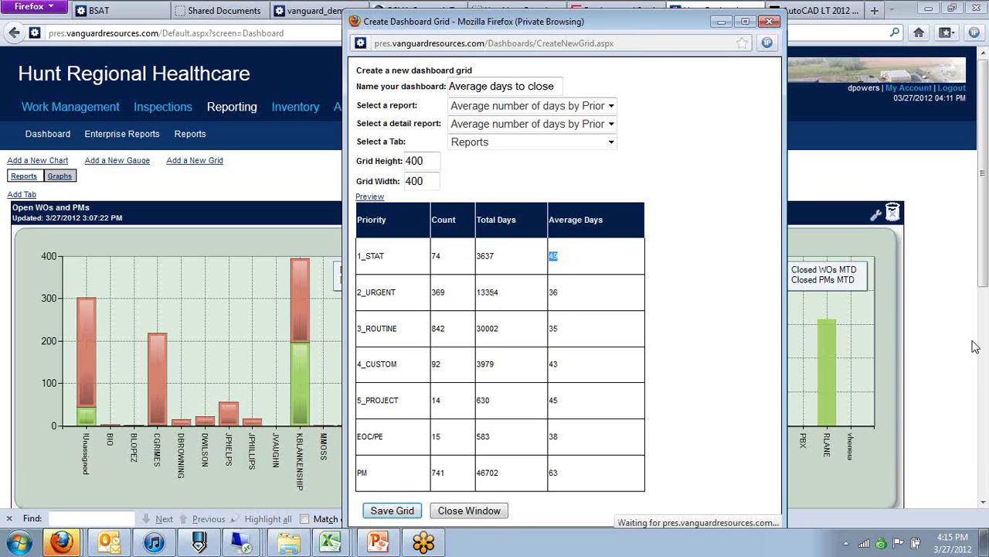
scroll(985, 263, down, 5)
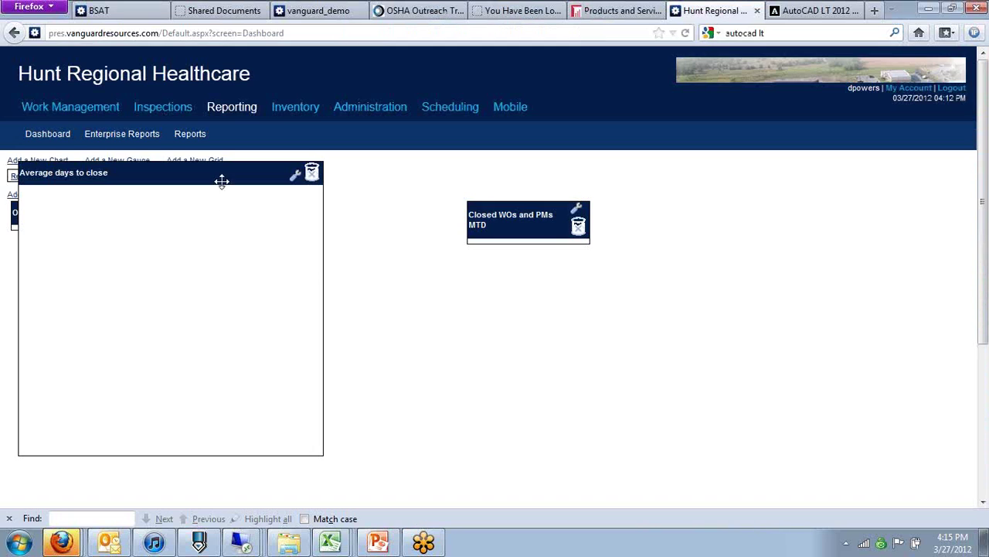
drag(222, 181, 432, 400)
scroll(517, 395, down, 5)
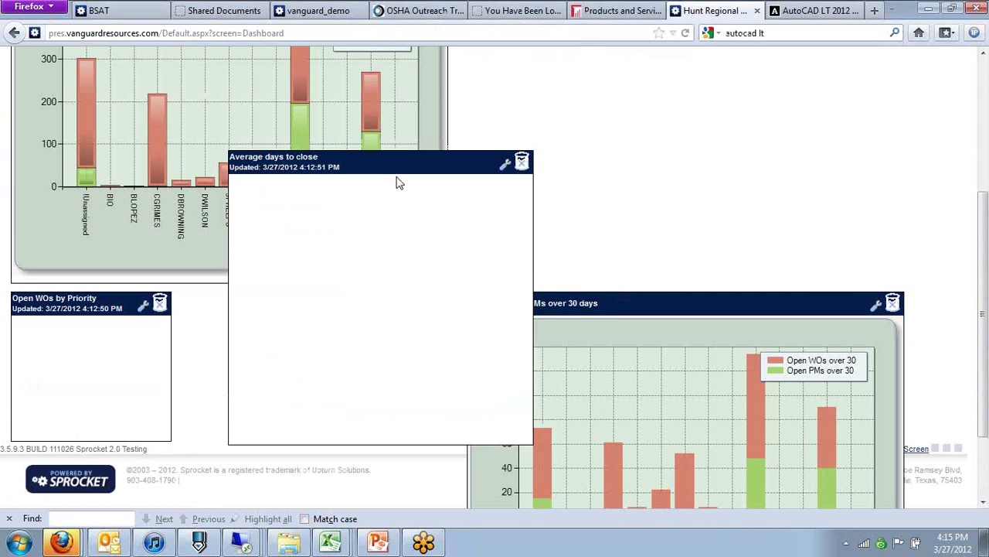
drag(423, 160, 368, 302)
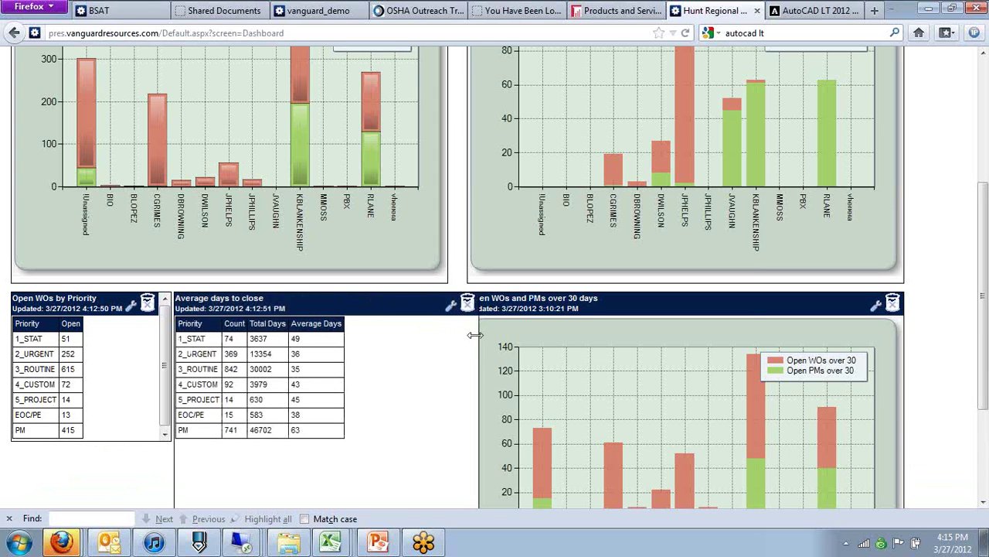
Narrow the Average days to close grid and shift it to fit between Open WOs by Priority and the over 30 days chart.
drag(475, 333, 443, 334)
drag(335, 309, 341, 309)
scroll(476, 315, down, 4)
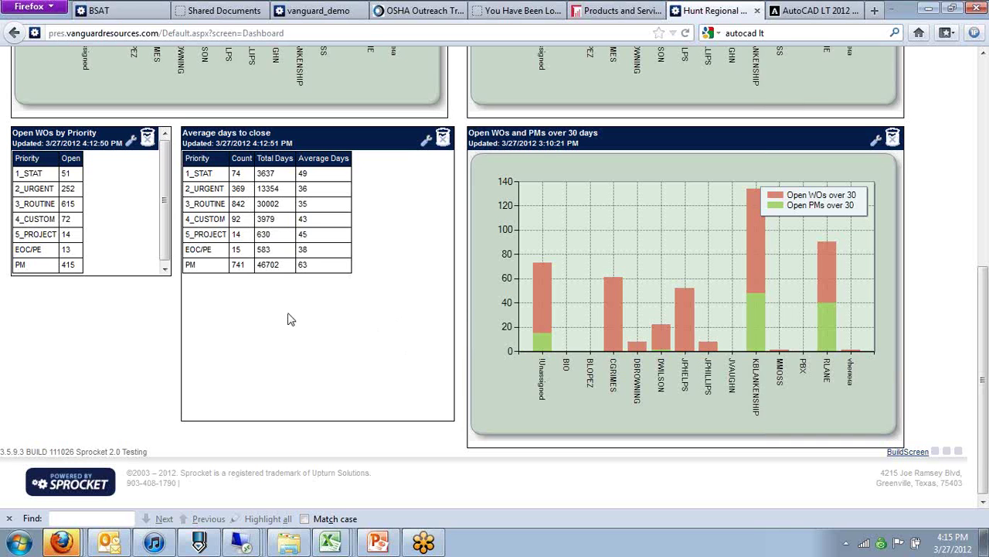
Reload the dashboard's Reports tab to check the arrangement of the charts and grids.
scroll(518, 294, up, 2)
scroll(516, 287, up, 6)
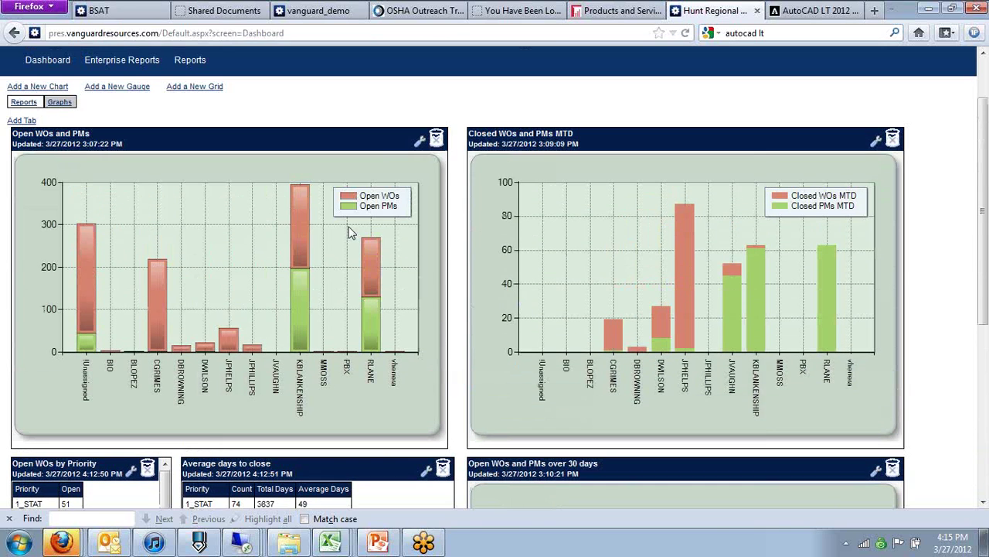
click(23, 105)
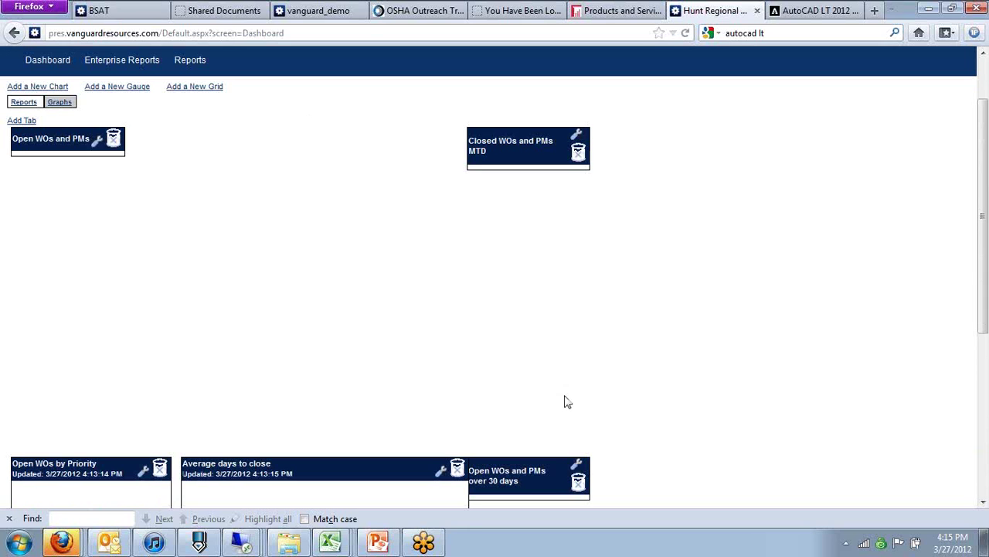